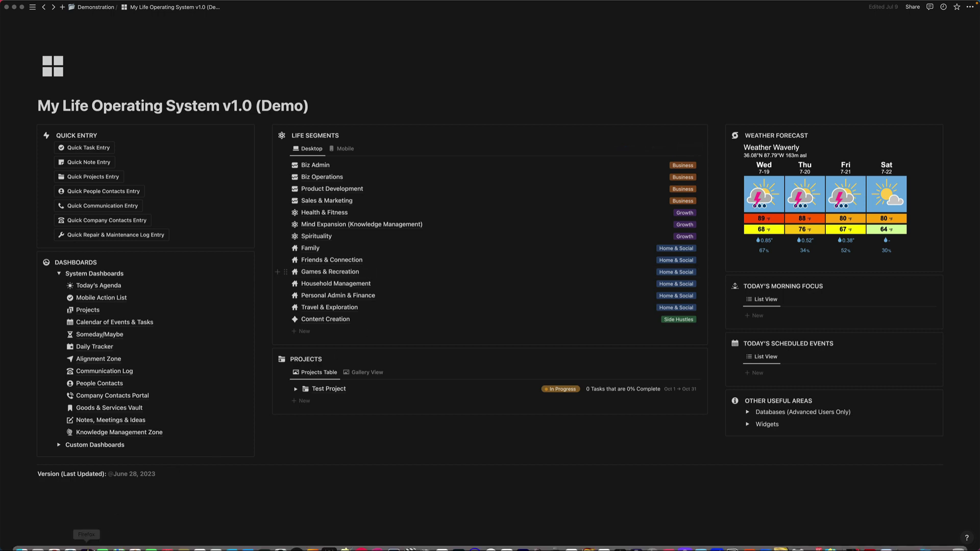
Bring the Chrome window showing the wikiHow 'How to Change Your Air Filter' article to the front
{"action": "left_click", "coordinate": [54, 540]}
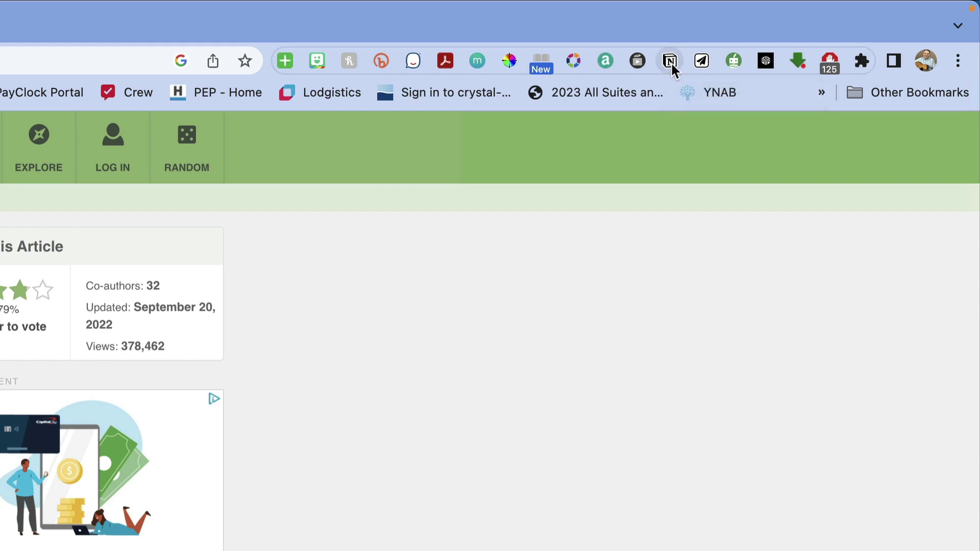
Point the Web Clipper at the Notes, Meetings & Ideas database in the personal workspace
{"action": "left_click", "coordinate": [671, 63]}
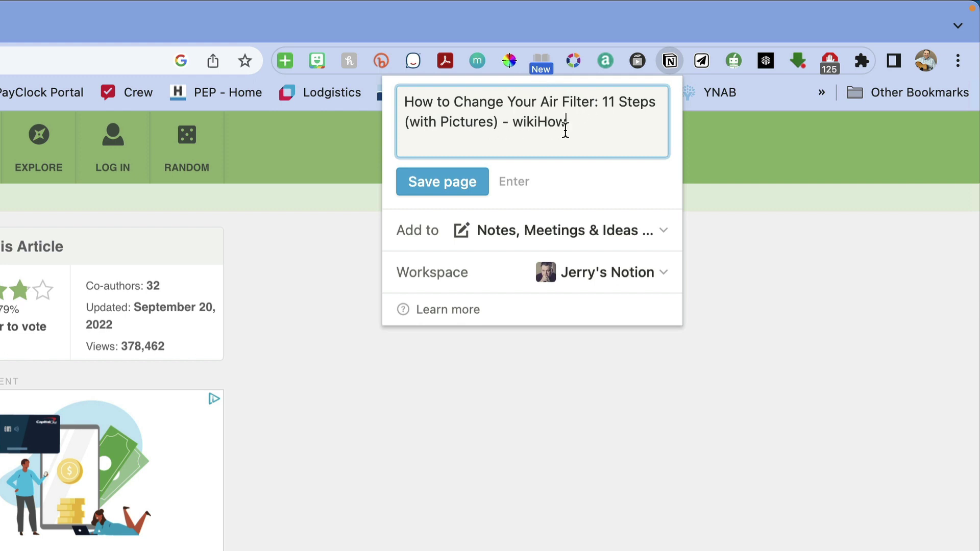
{"action": "left_click", "coordinate": [614, 233]}
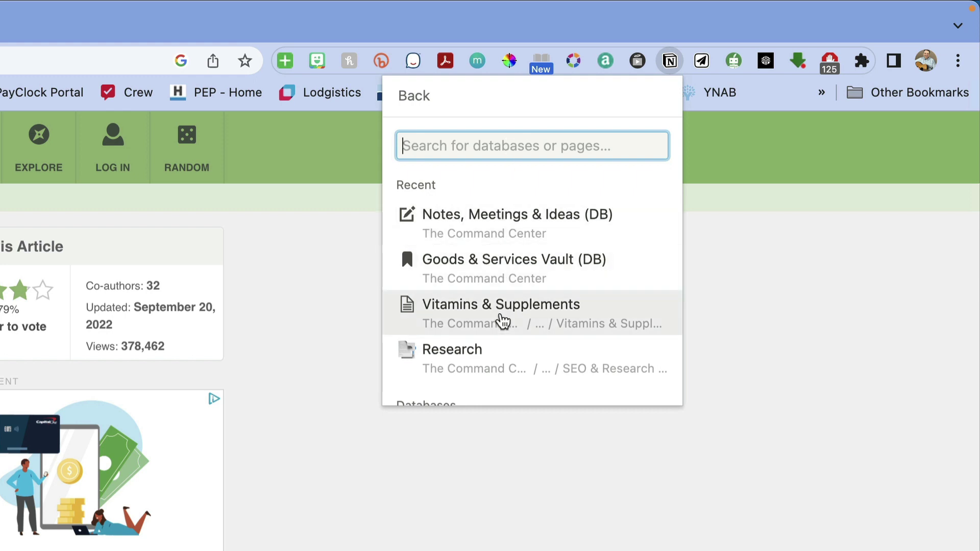
{"action": "left_click", "coordinate": [511, 222]}
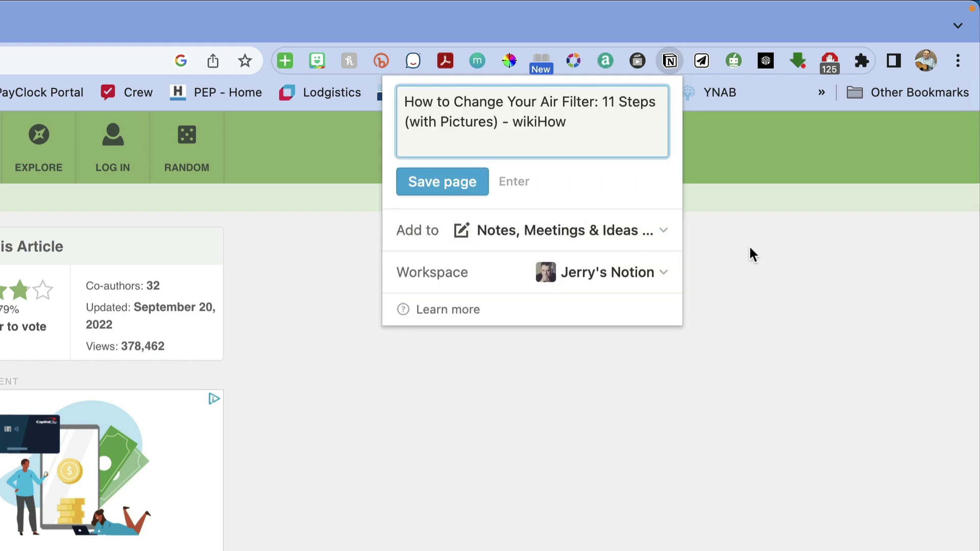
{"action": "left_click", "coordinate": [618, 277]}
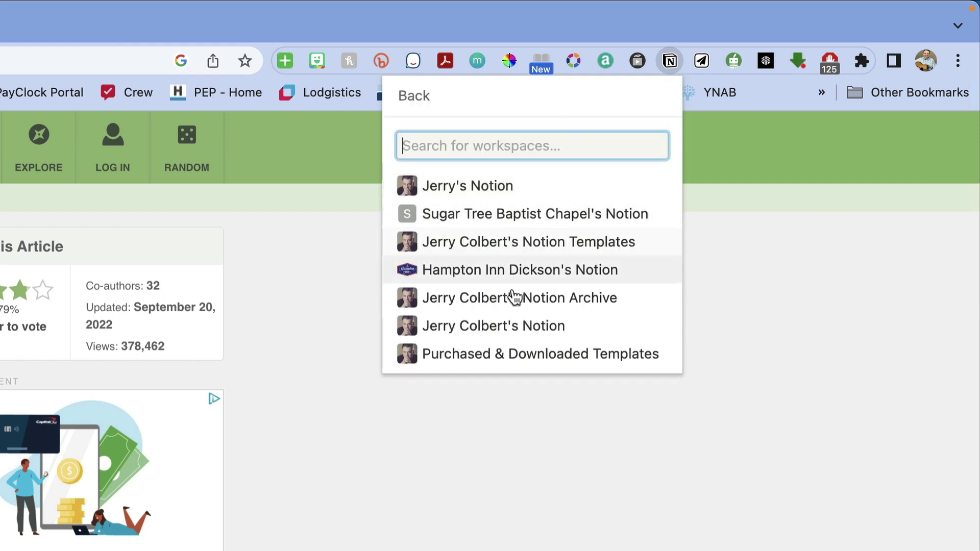
{"action": "left_click", "coordinate": [468, 187]}
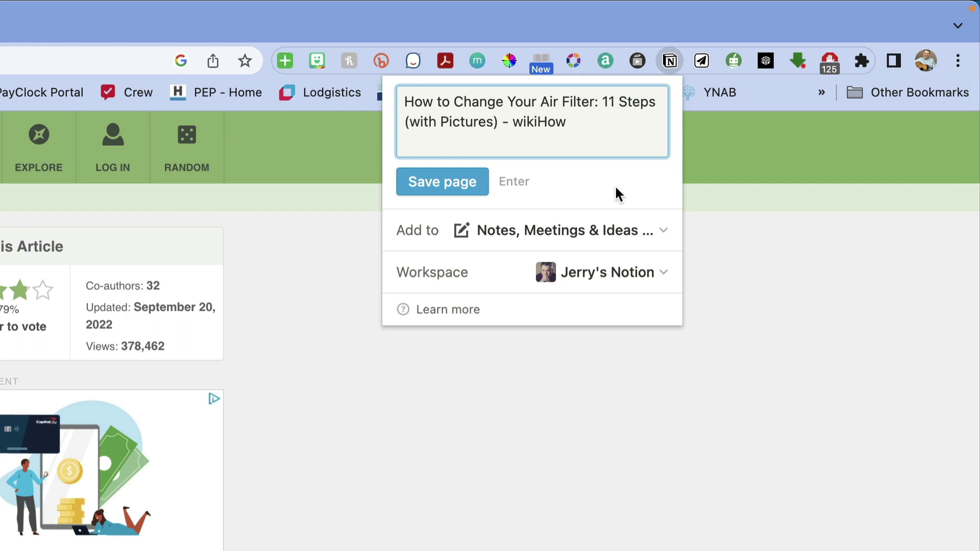
Save the air-filter article to Notion and open the newly created page
{"action": "left_click", "coordinate": [452, 184]}
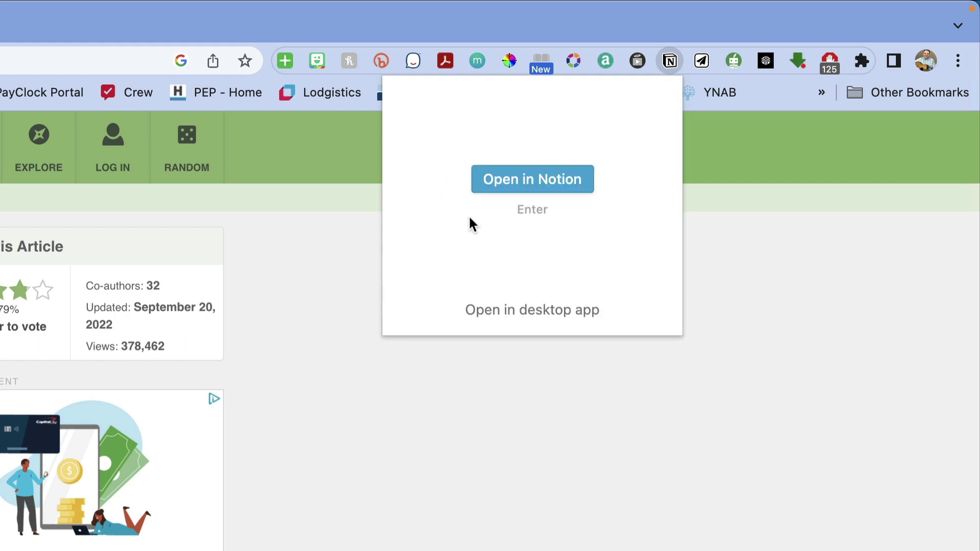
{"action": "left_click", "coordinate": [563, 188]}
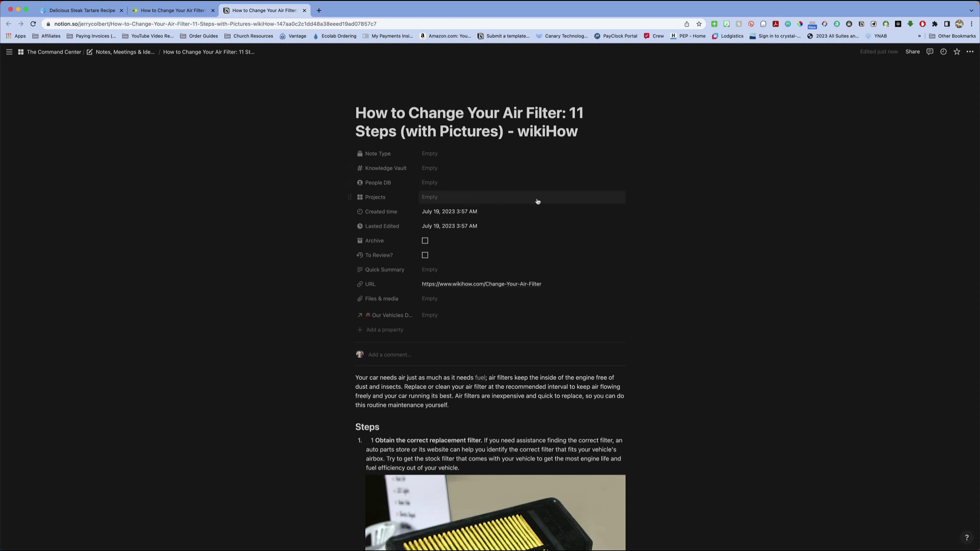
{"action": "scroll", "coordinate": [566, 196], "scroll_direction": "down", "scroll_amount": 5}
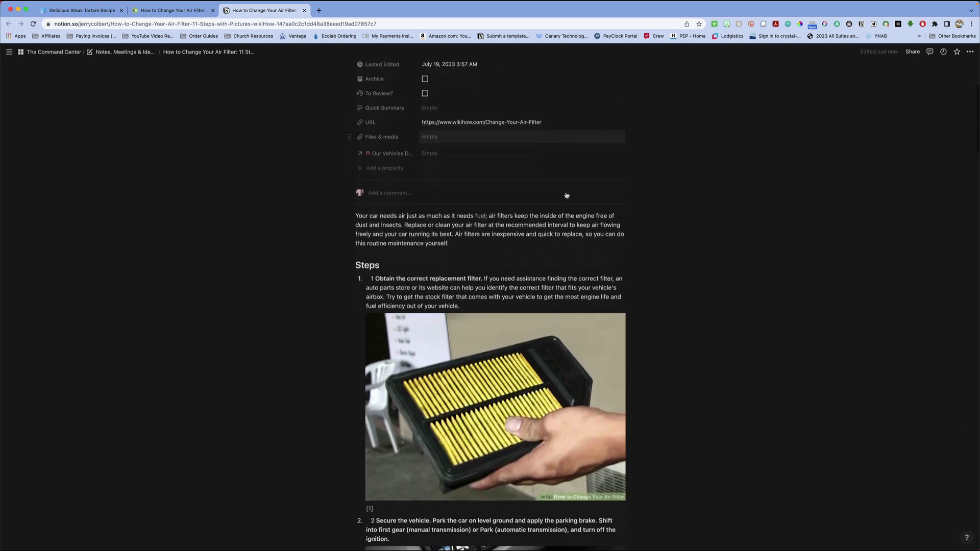
{"action": "scroll", "coordinate": [434, 241], "scroll_direction": "down", "scroll_amount": 3}
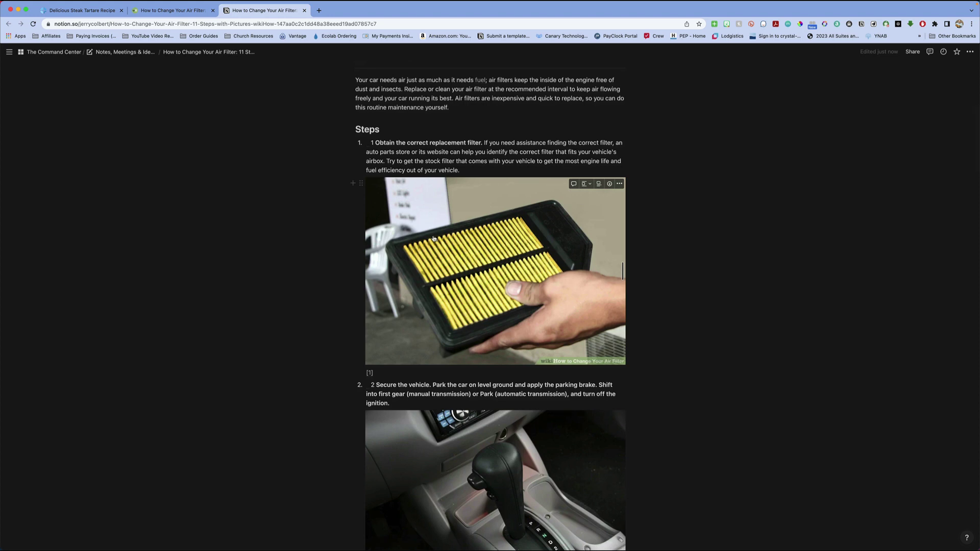
{"action": "scroll", "coordinate": [459, 208], "scroll_direction": "up", "scroll_amount": 3}
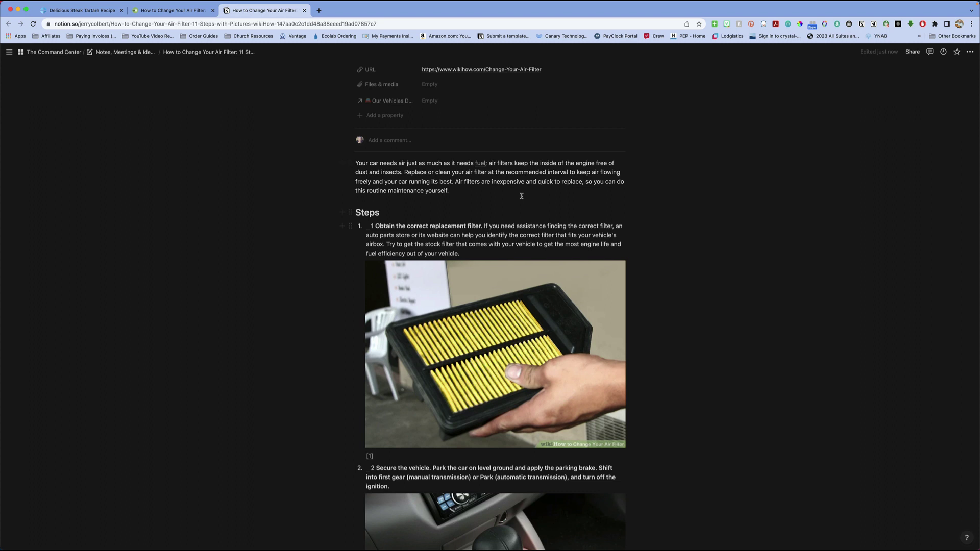
{"action": "scroll", "coordinate": [483, 270], "scroll_direction": "down", "scroll_amount": 6}
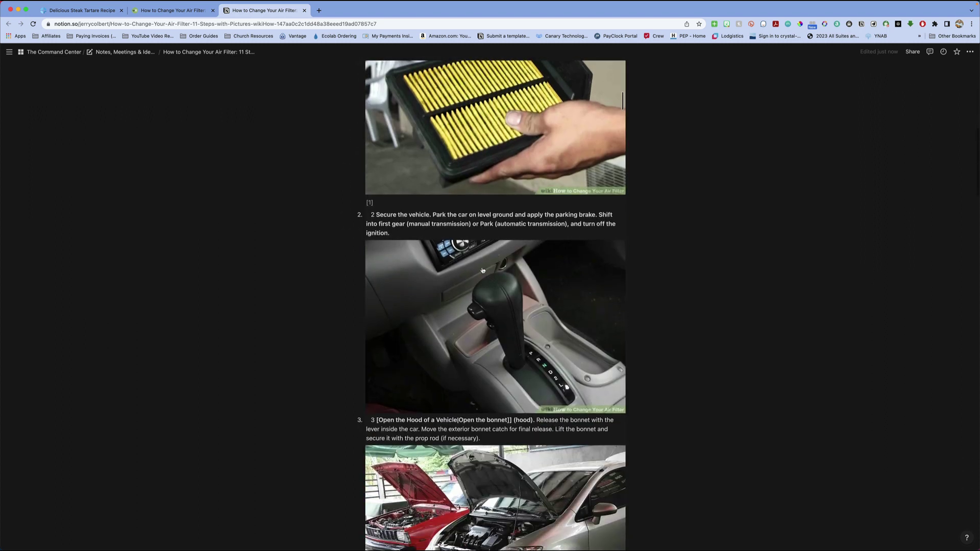
{"action": "scroll", "coordinate": [483, 271], "scroll_direction": "down", "scroll_amount": 2}
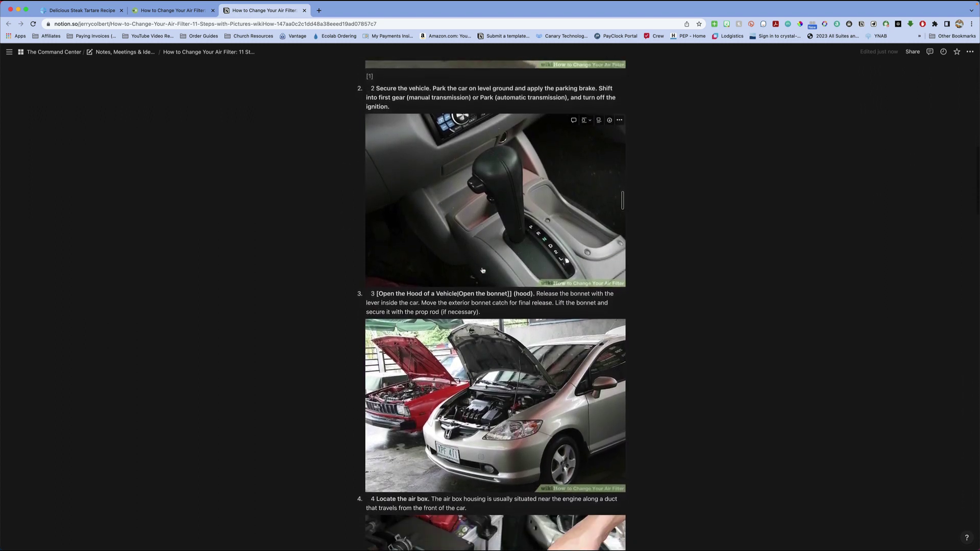
{"action": "scroll", "coordinate": [482, 271], "scroll_direction": "down", "scroll_amount": 2}
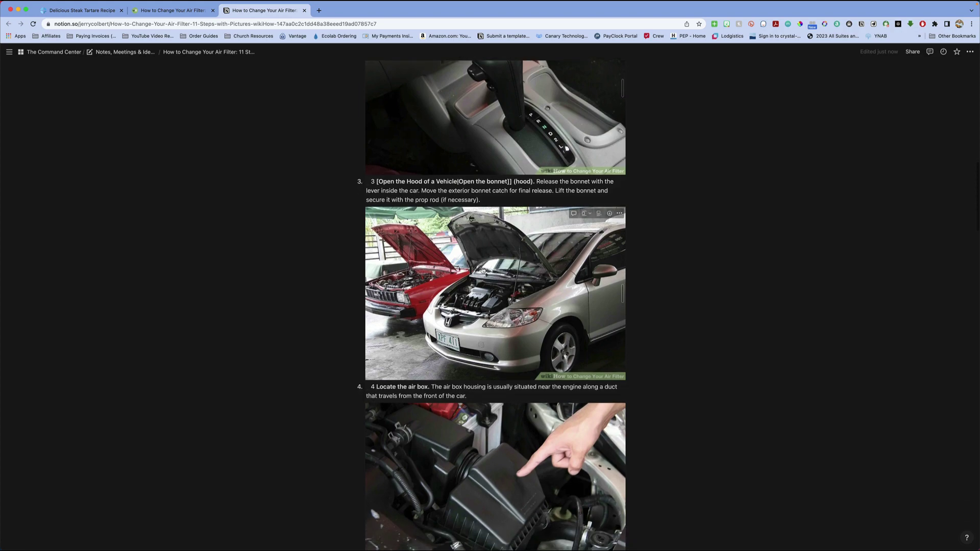
{"action": "scroll", "coordinate": [482, 270], "scroll_direction": "down", "scroll_amount": 5}
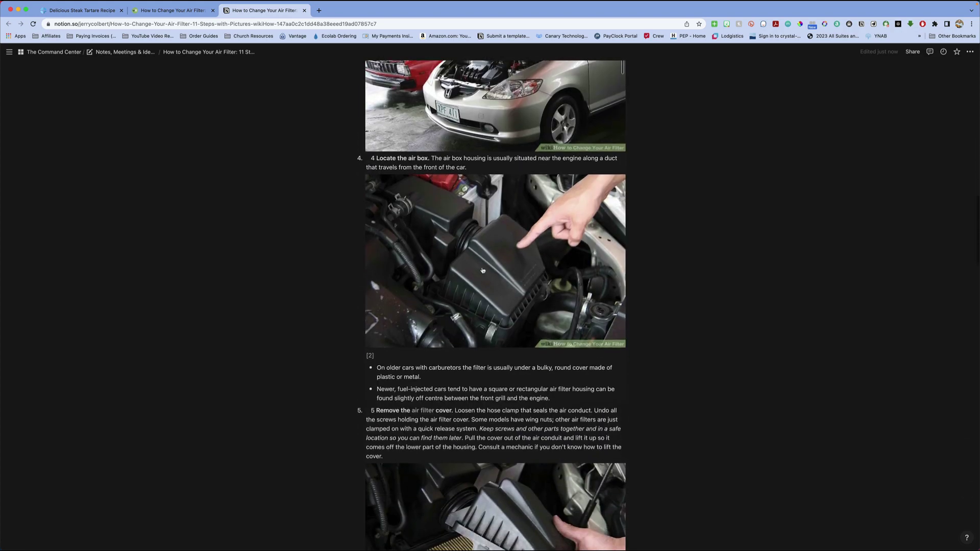
{"action": "scroll", "coordinate": [482, 270], "scroll_direction": "up", "scroll_amount": 7}
{"action": "scroll", "coordinate": [483, 270], "scroll_direction": "up", "scroll_amount": 11}
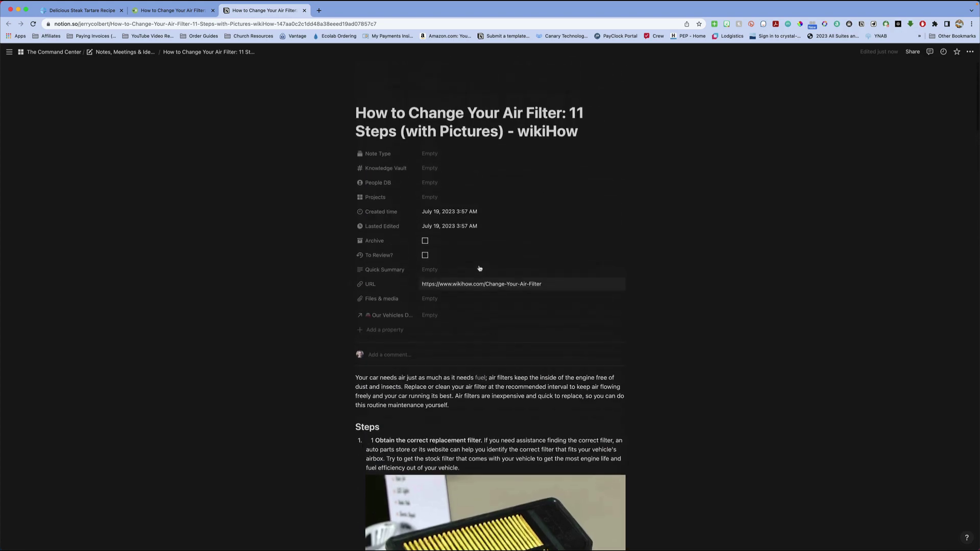
{"action": "scroll", "coordinate": [475, 267], "scroll_direction": "down", "scroll_amount": 3}
{"action": "scroll", "coordinate": [475, 267], "scroll_direction": "up", "scroll_amount": 3}
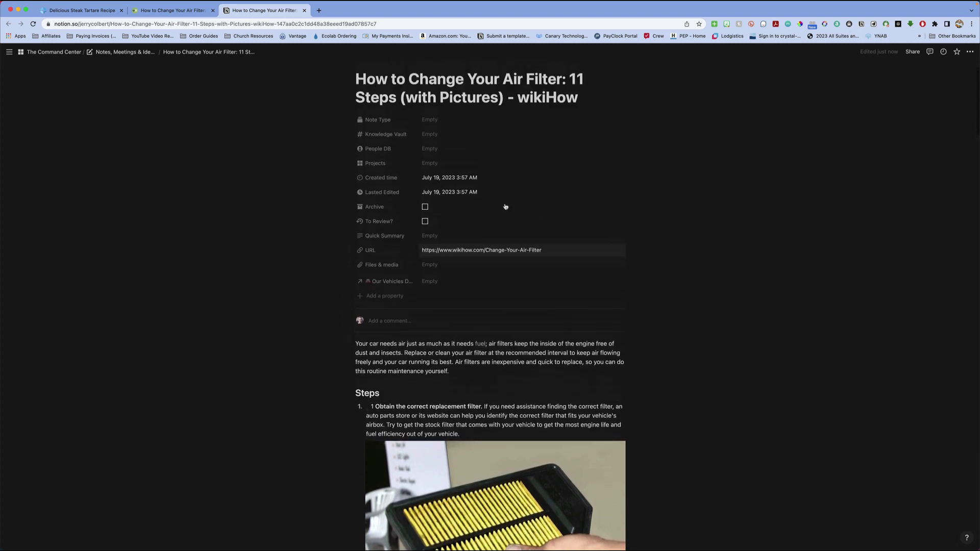
{"action": "left_click", "coordinate": [970, 51]}
{"action": "left_click", "coordinate": [963, 118]}
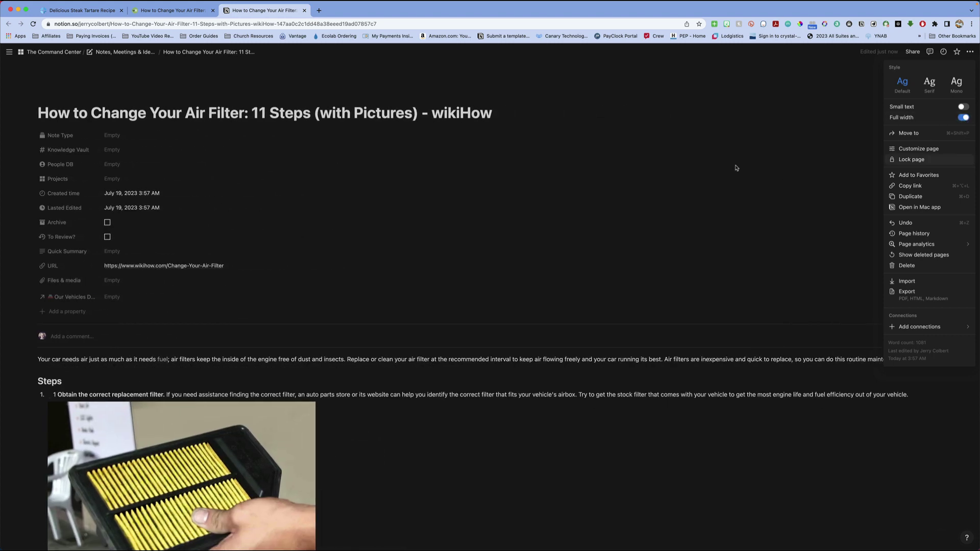
{"action": "left_click", "coordinate": [967, 118]}
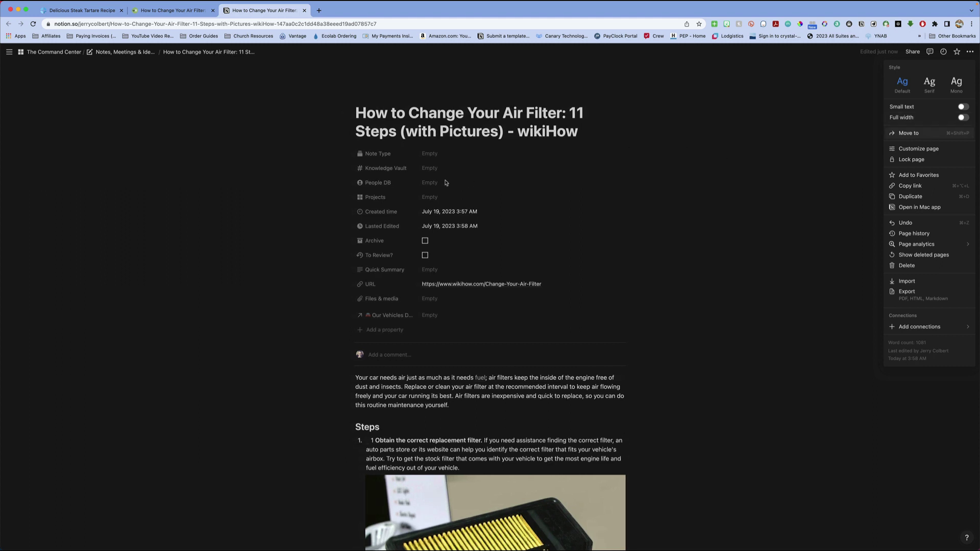
{"action": "left_click", "coordinate": [429, 157]}
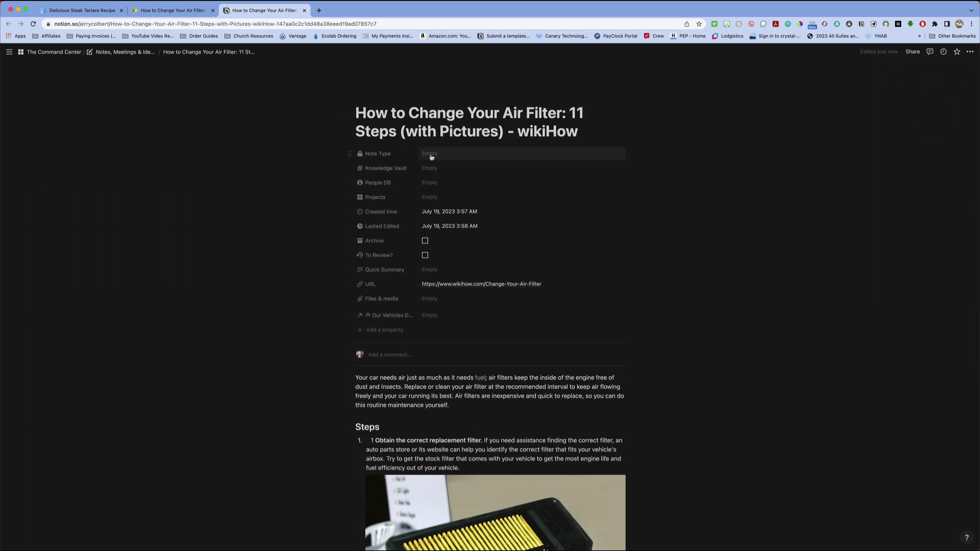
Set Note Type to Standard and link Home & Household in Knowledge Vault
{"action": "left_click", "coordinate": [431, 157]}
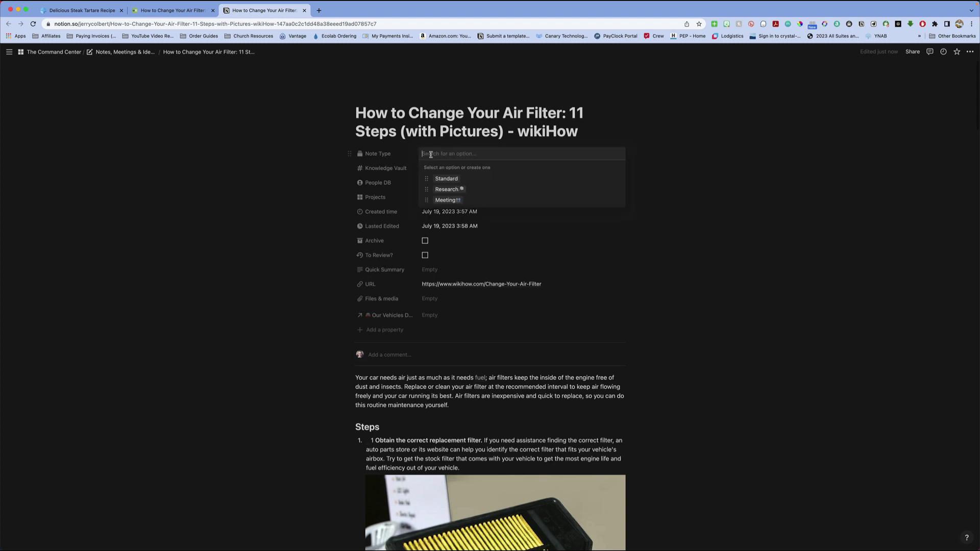
{"action": "left_click", "coordinate": [451, 180]}
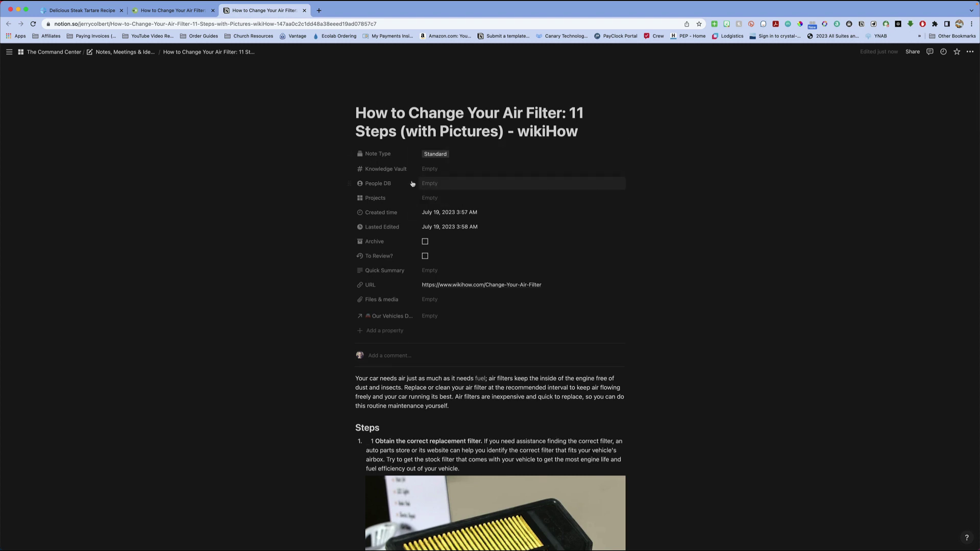
{"action": "left_click", "coordinate": [436, 171]}
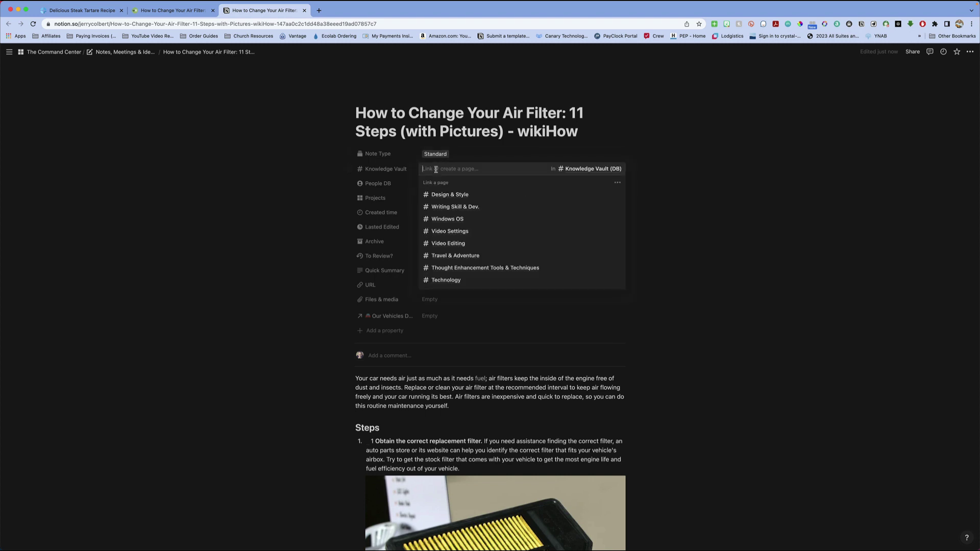
{"action": "type", "text": "hom"}
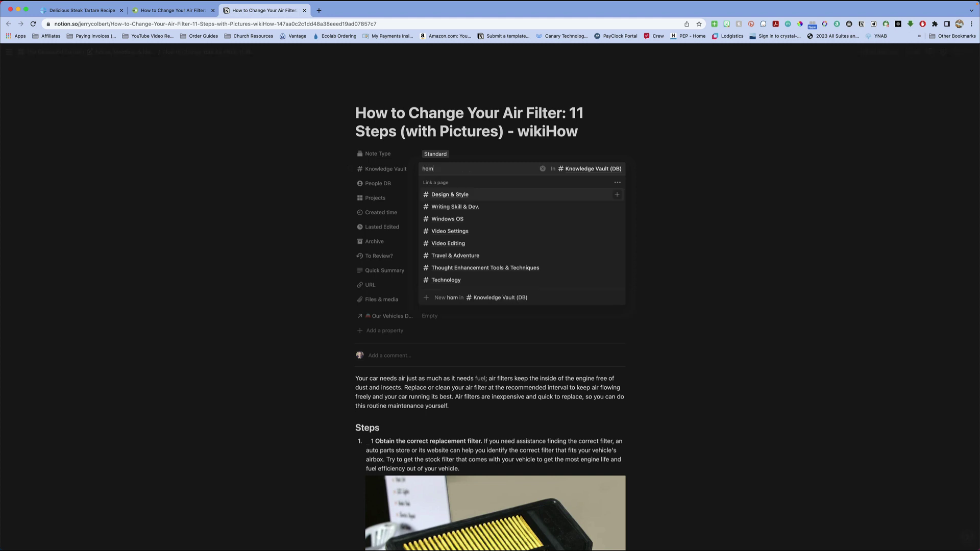
{"action": "left_click", "coordinate": [468, 195]}
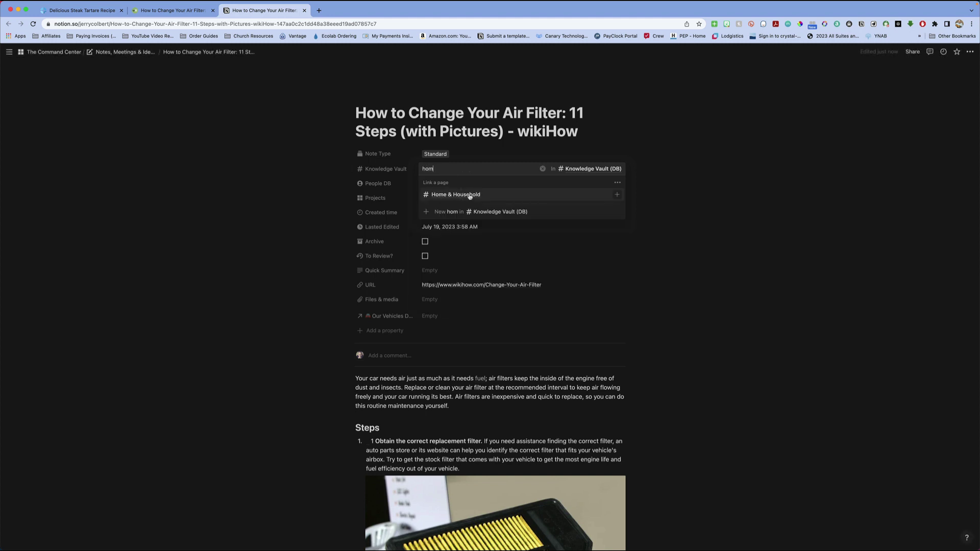
{"action": "left_click", "coordinate": [394, 177]}
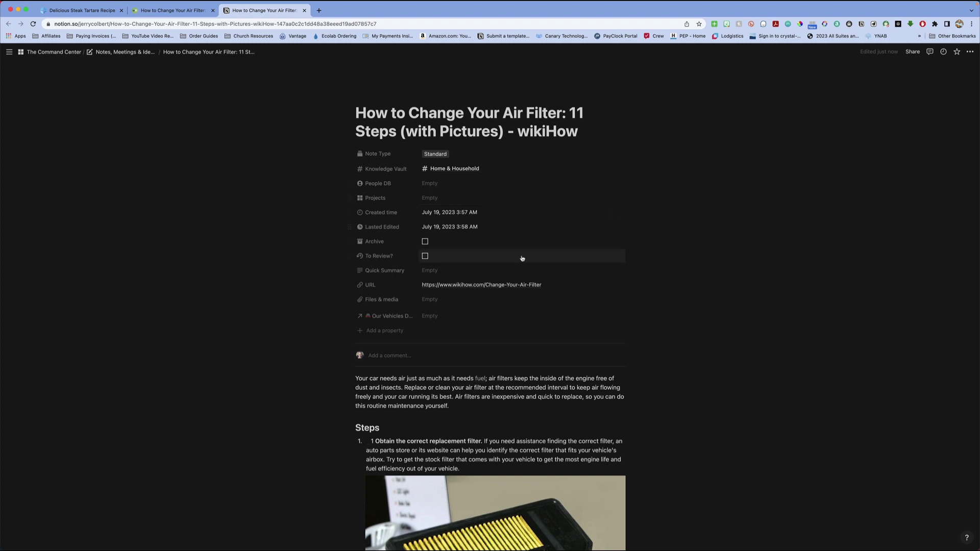
Enter 'Changing my air filter' as the Quick Summary, leaving Our Vehicles unlinked
{"action": "left_click", "coordinate": [434, 272]}
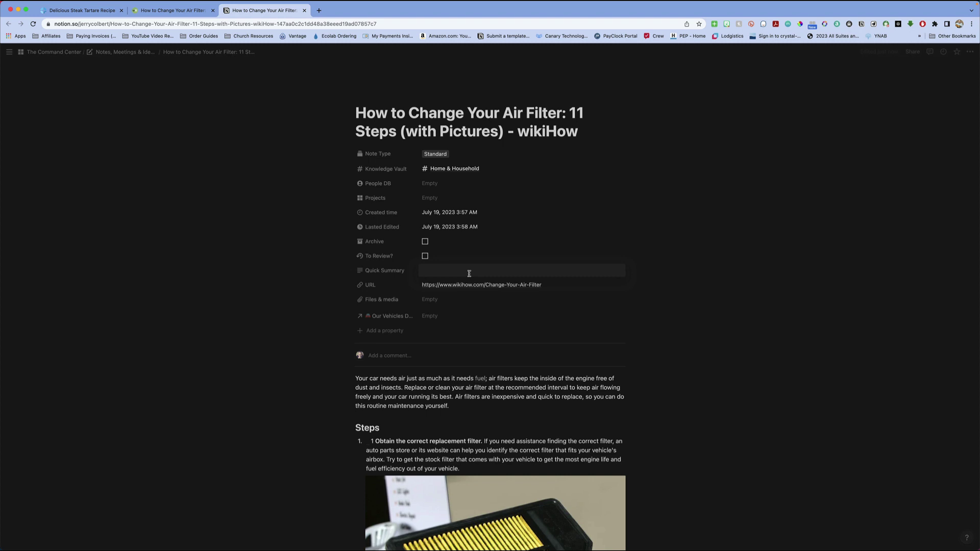
{"action": "type", "text": "Changing my air fil"}
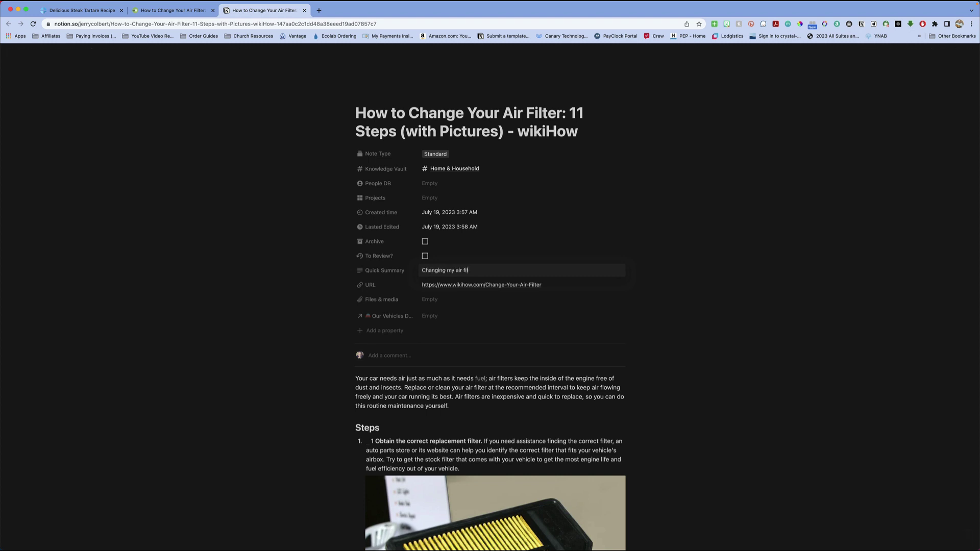
{"action": "type", "text": "ter"}
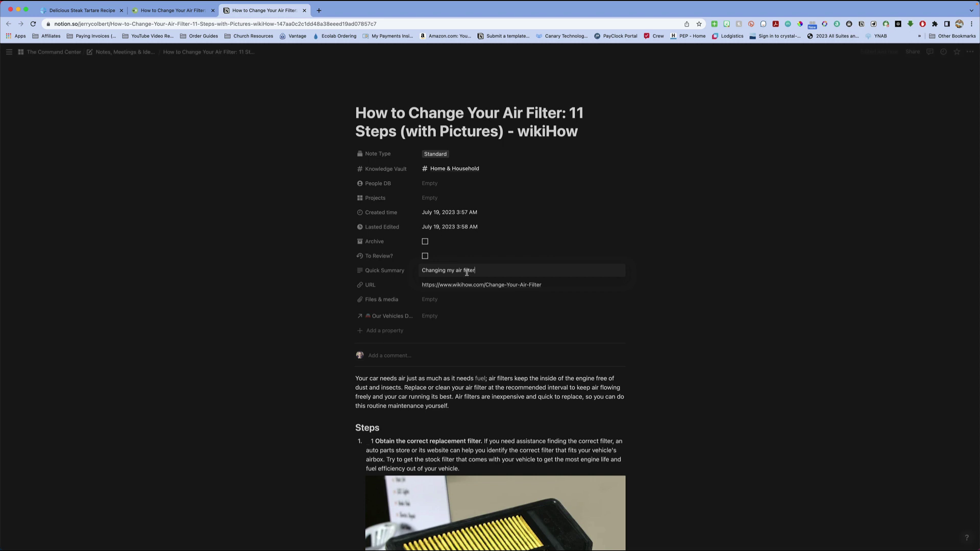
{"action": "left_click", "coordinate": [441, 318]}
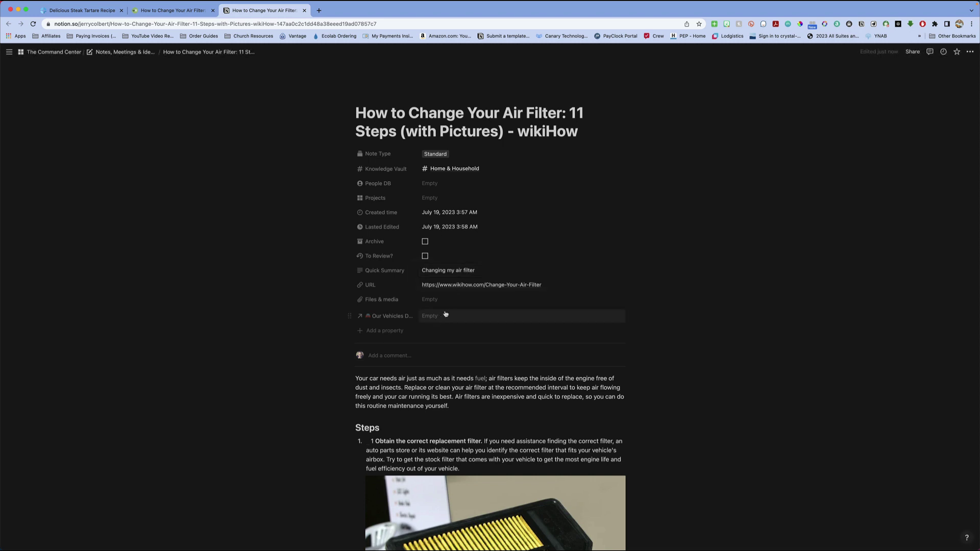
{"action": "left_click", "coordinate": [437, 319]}
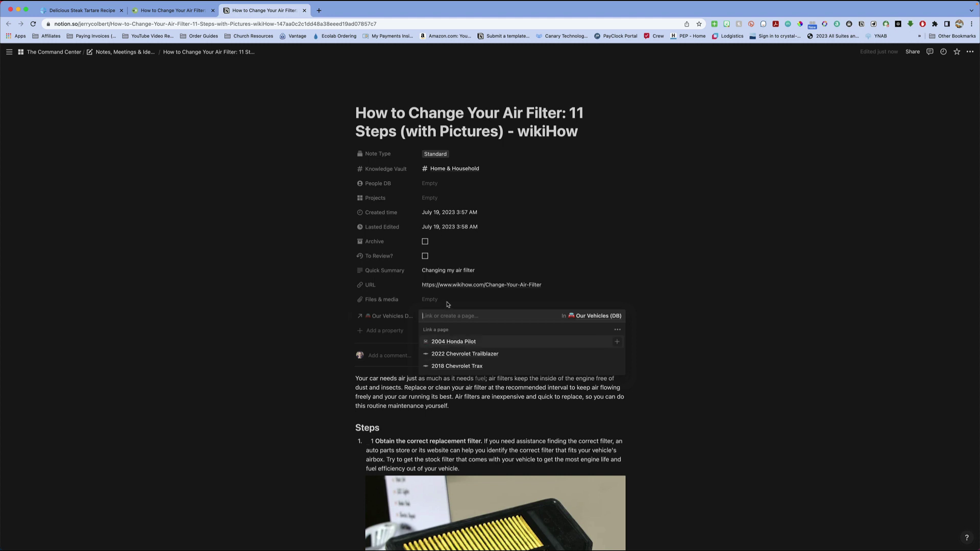
{"action": "key", "text": "Escape"}
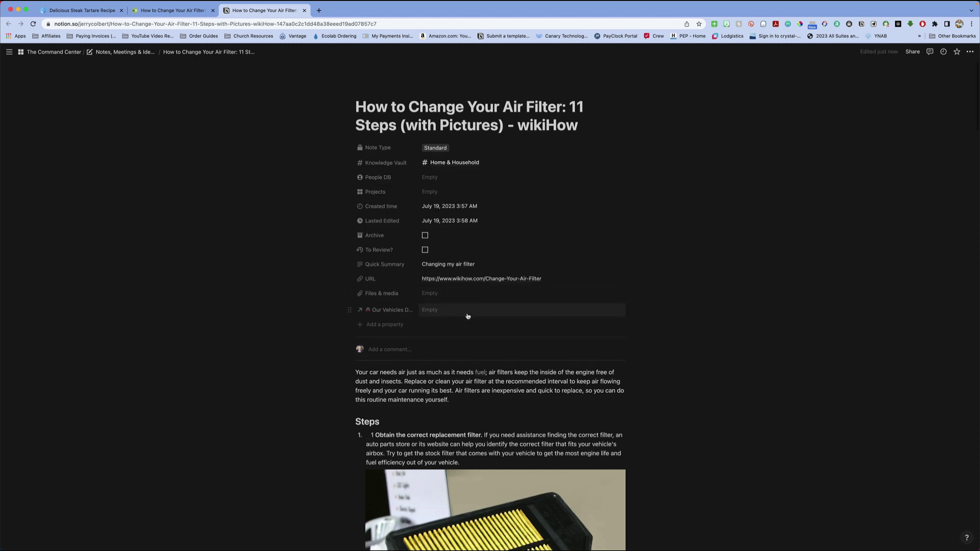
Scroll through the clipped air-filter note to review it, then close its tab
{"action": "scroll", "coordinate": [467, 315], "scroll_direction": "down", "scroll_amount": 3}
{"action": "scroll", "coordinate": [467, 313], "scroll_direction": "down", "scroll_amount": 2}
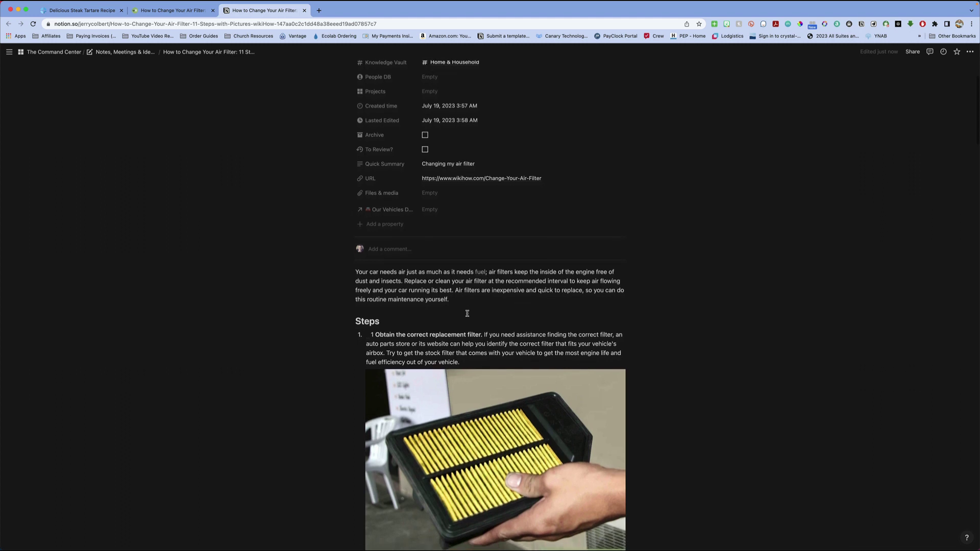
{"action": "scroll", "coordinate": [466, 313], "scroll_direction": "down", "scroll_amount": 7}
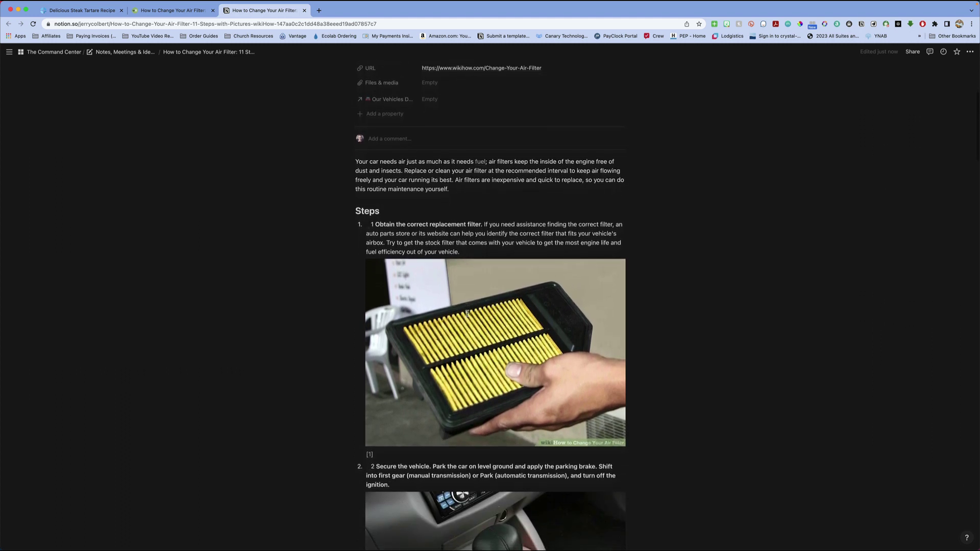
{"action": "scroll", "coordinate": [468, 316], "scroll_direction": "down", "scroll_amount": 8}
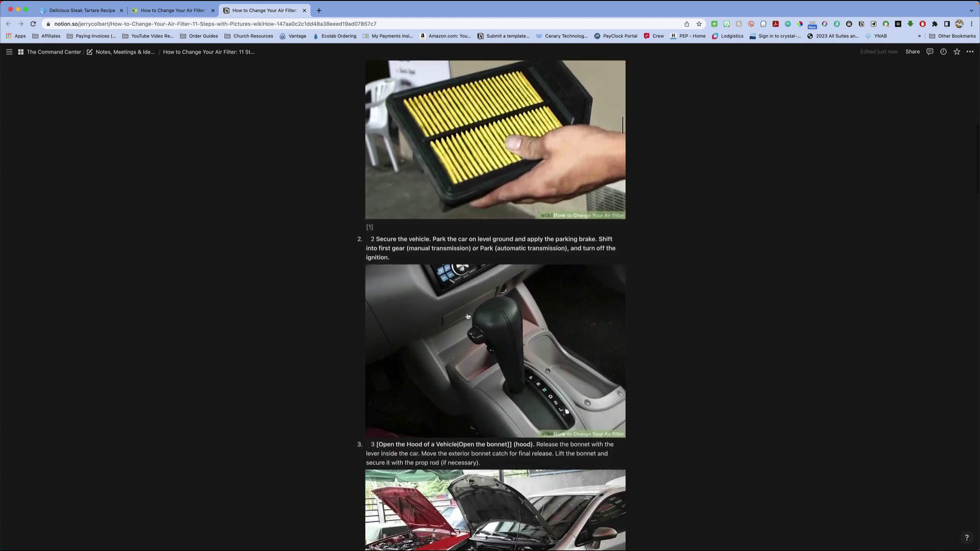
{"action": "scroll", "coordinate": [468, 316], "scroll_direction": "down", "scroll_amount": 10}
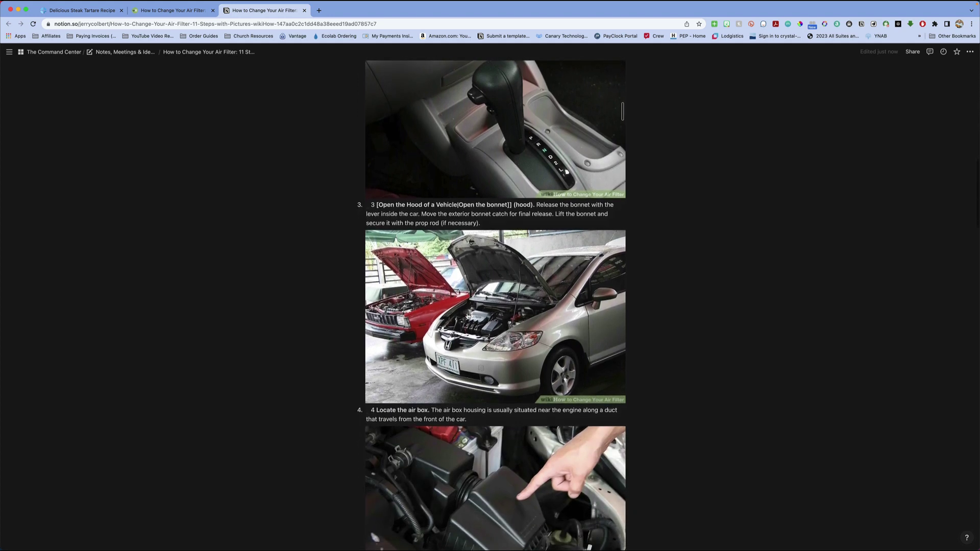
{"action": "scroll", "coordinate": [467, 316], "scroll_direction": "down", "scroll_amount": 14}
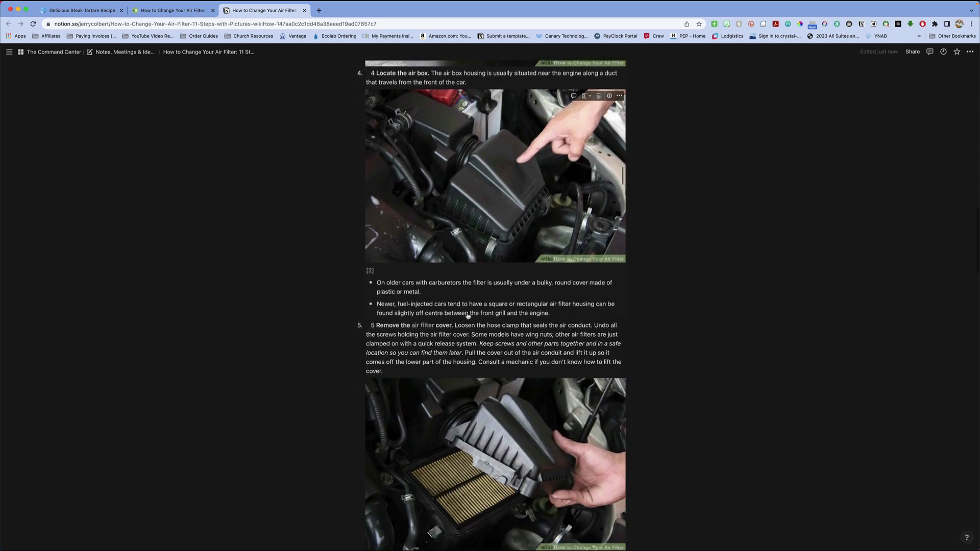
{"action": "scroll", "coordinate": [467, 313], "scroll_direction": "down", "scroll_amount": 18}
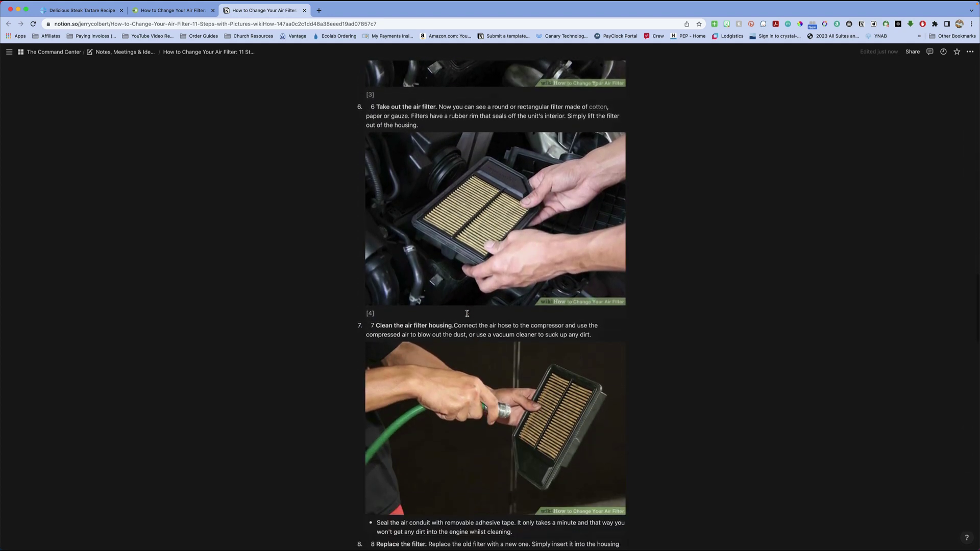
{"action": "scroll", "coordinate": [467, 316], "scroll_direction": "down", "scroll_amount": 12}
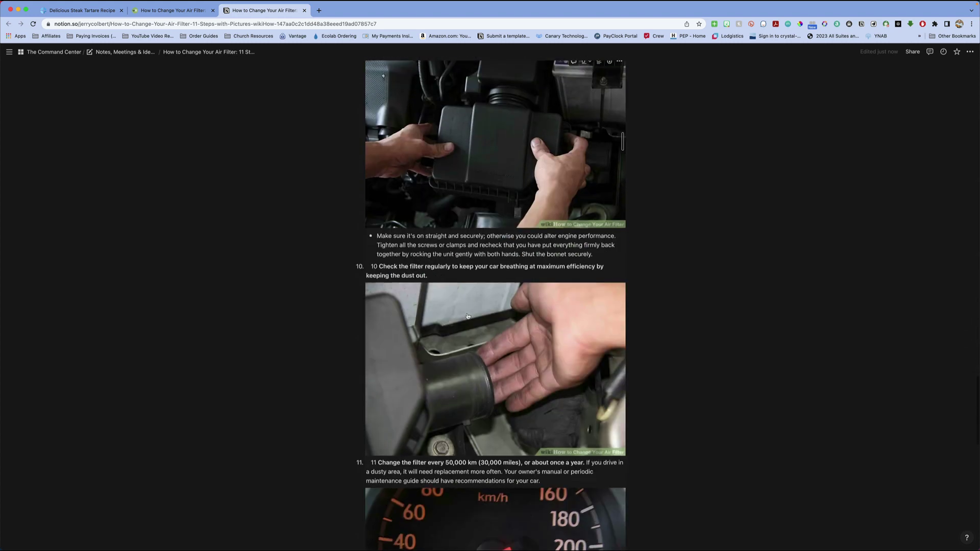
{"action": "scroll", "coordinate": [467, 316], "scroll_direction": "down", "scroll_amount": 7}
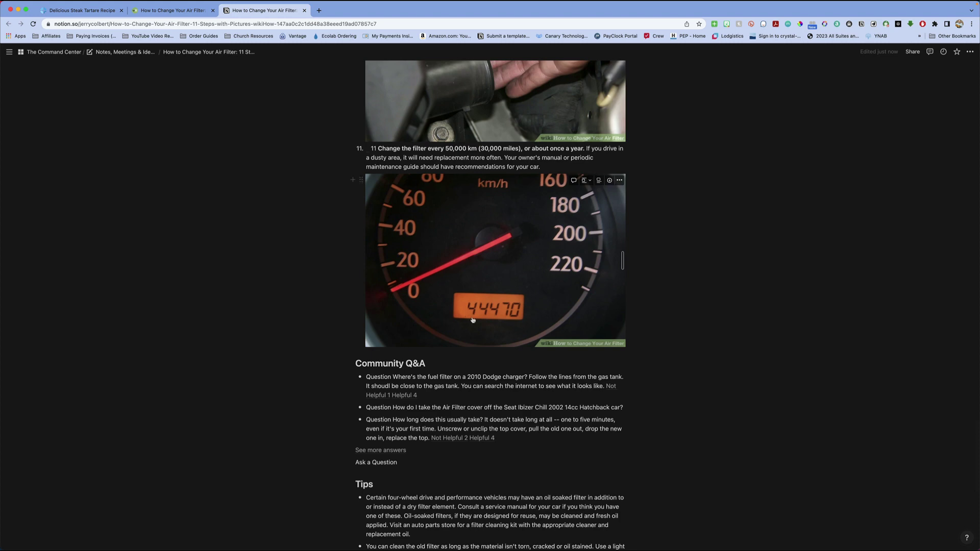
{"action": "left_click", "coordinate": [304, 11]}
Switch to the 'Delicious Steak Tartare Recipe' page on carnivore.diet
{"action": "left_click", "coordinate": [82, 11]}
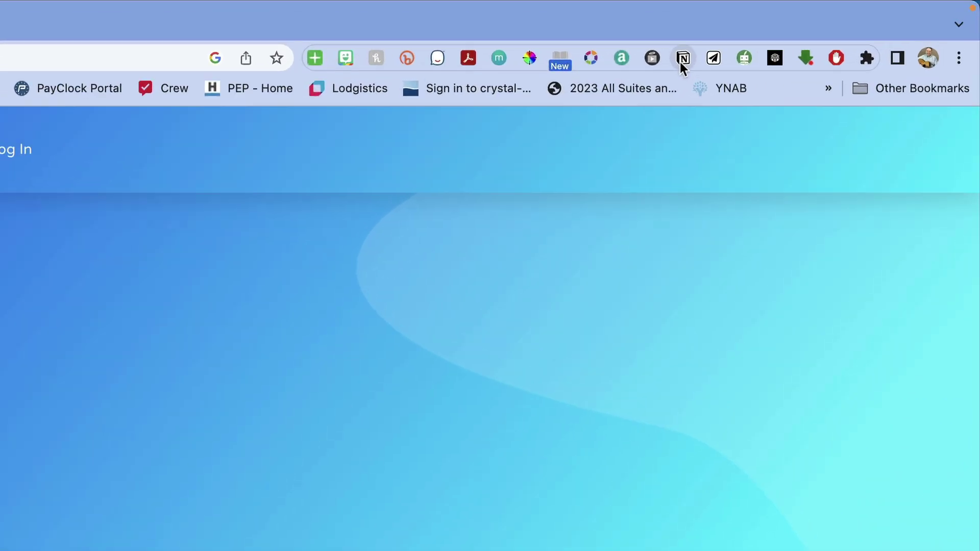
Clip the Delicious Steak Tartare Recipe page to Notion, keeping its default title
{"action": "left_click", "coordinate": [681, 60]}
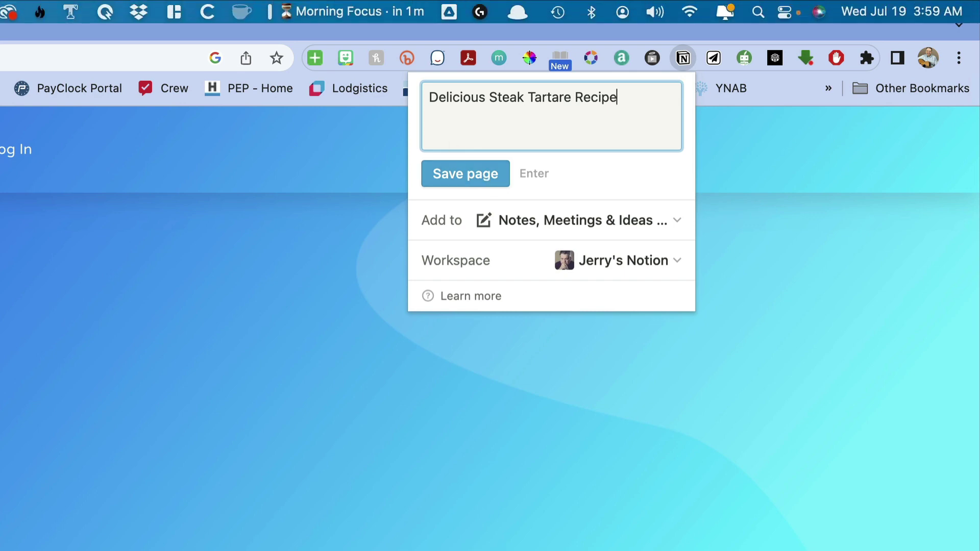
{"action": "left_click", "coordinate": [470, 179]}
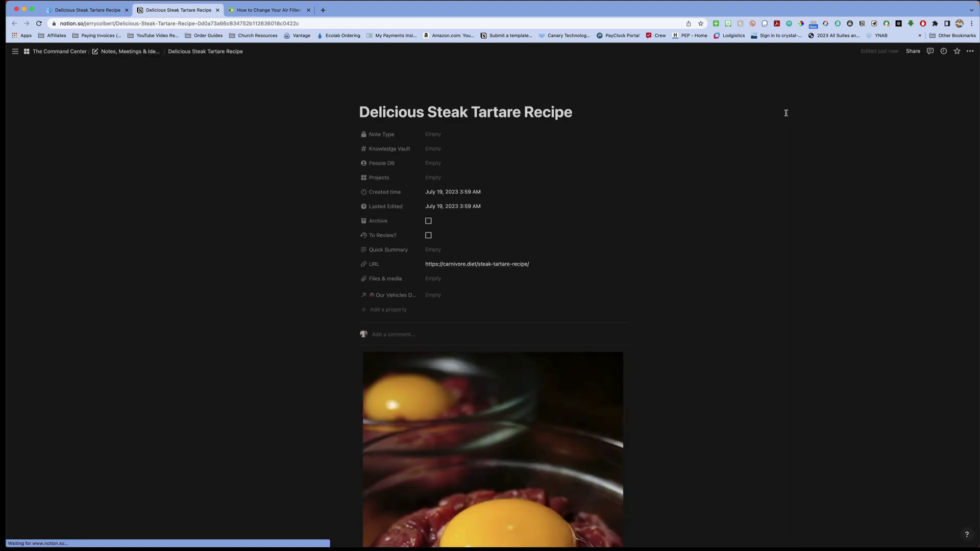
{"action": "scroll", "coordinate": [759, 139], "scroll_direction": "down", "scroll_amount": 5}
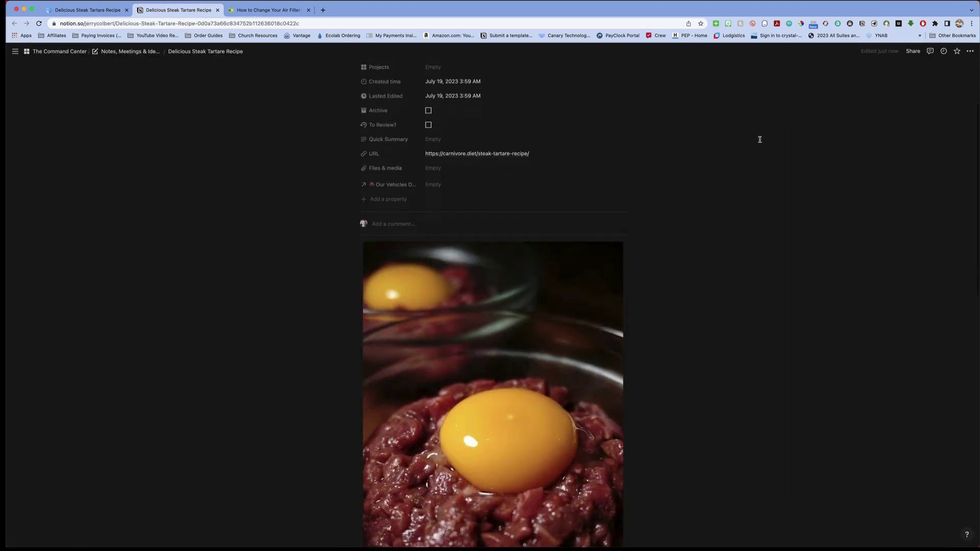
{"action": "scroll", "coordinate": [760, 139], "scroll_direction": "down", "scroll_amount": 10}
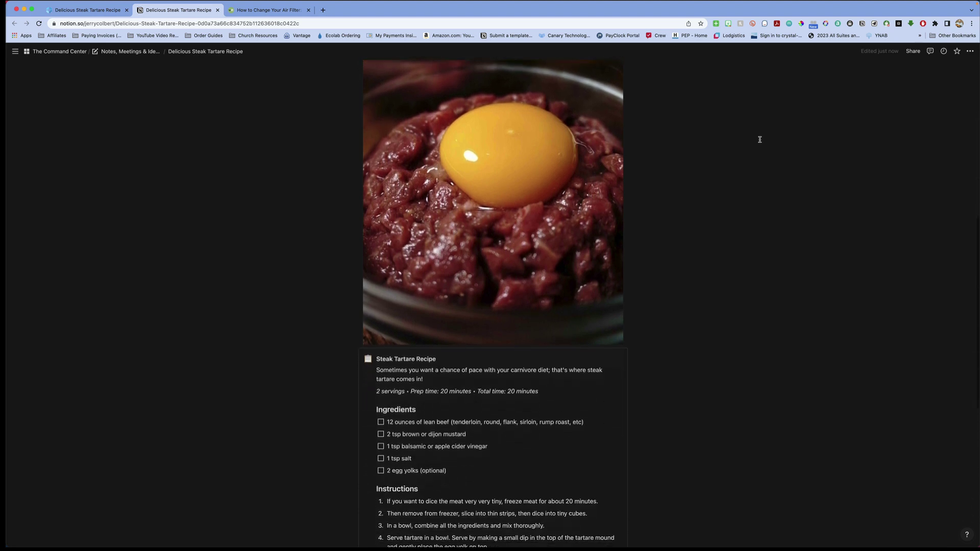
{"action": "scroll", "coordinate": [759, 140], "scroll_direction": "down", "scroll_amount": 8}
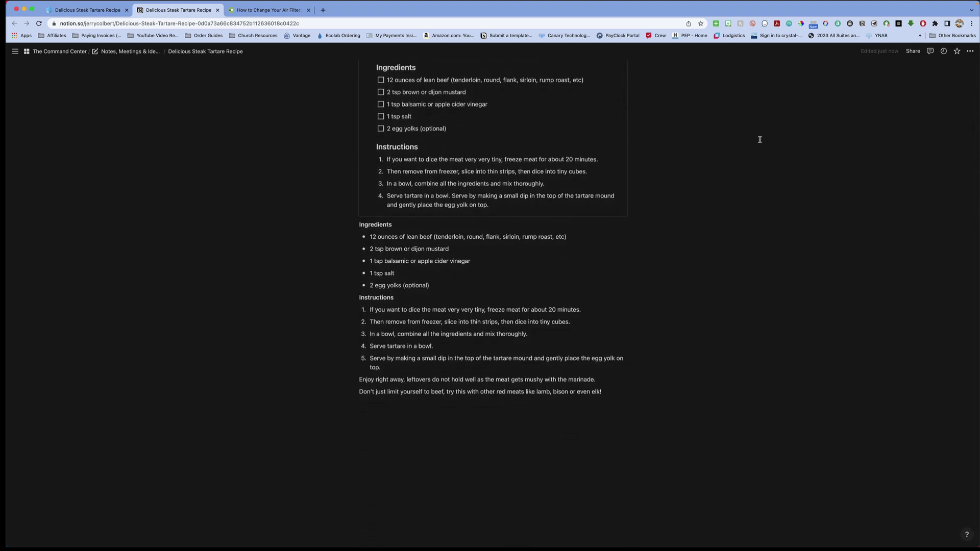
{"action": "scroll", "coordinate": [759, 139], "scroll_direction": "up", "scroll_amount": 15}
{"action": "scroll", "coordinate": [755, 138], "scroll_direction": "up", "scroll_amount": 5}
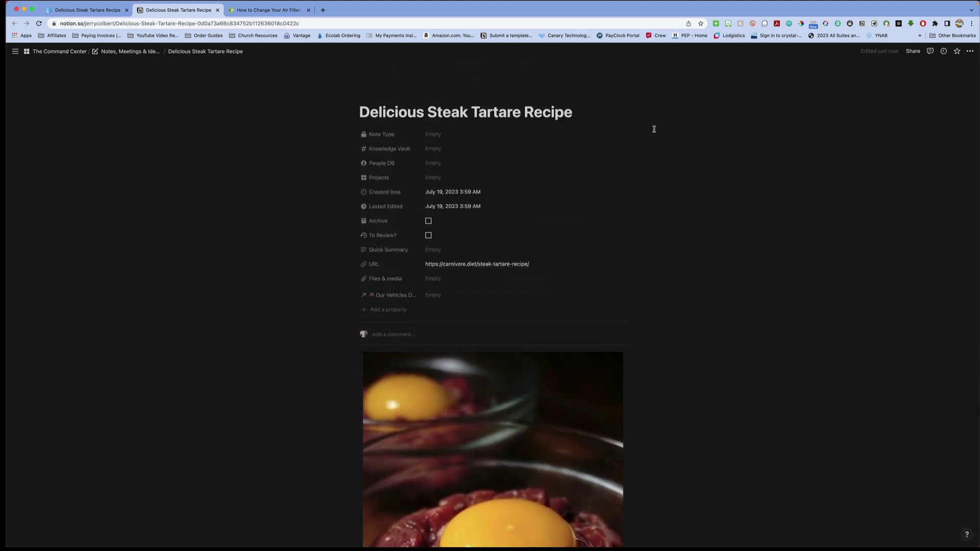
Turn on Full width for the steak tartare page
{"action": "left_click", "coordinate": [970, 51]}
{"action": "left_click", "coordinate": [962, 116]}
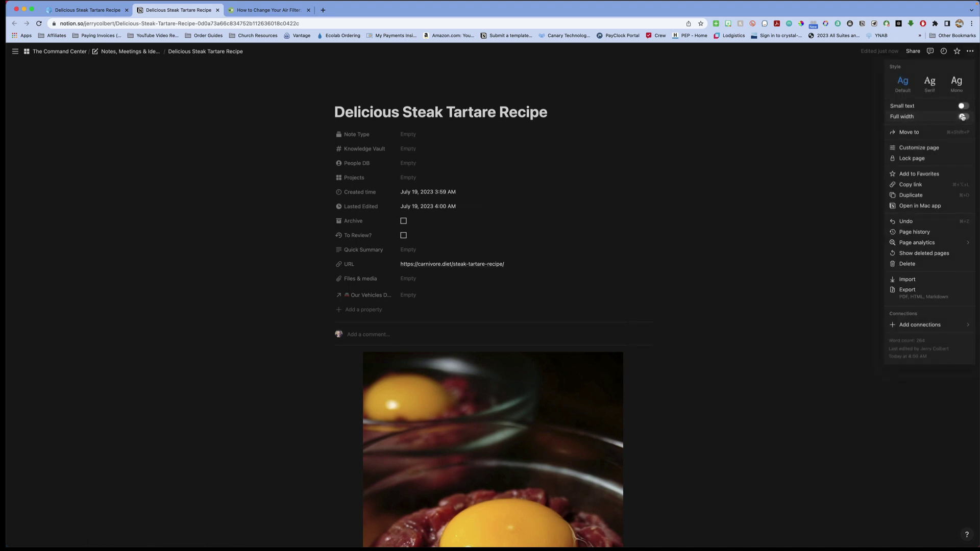
{"action": "left_click", "coordinate": [791, 123]}
Align the steak photo to the left
{"action": "scroll", "coordinate": [796, 123], "scroll_direction": "down", "scroll_amount": 4}
{"action": "scroll", "coordinate": [796, 124], "scroll_direction": "down", "scroll_amount": 6}
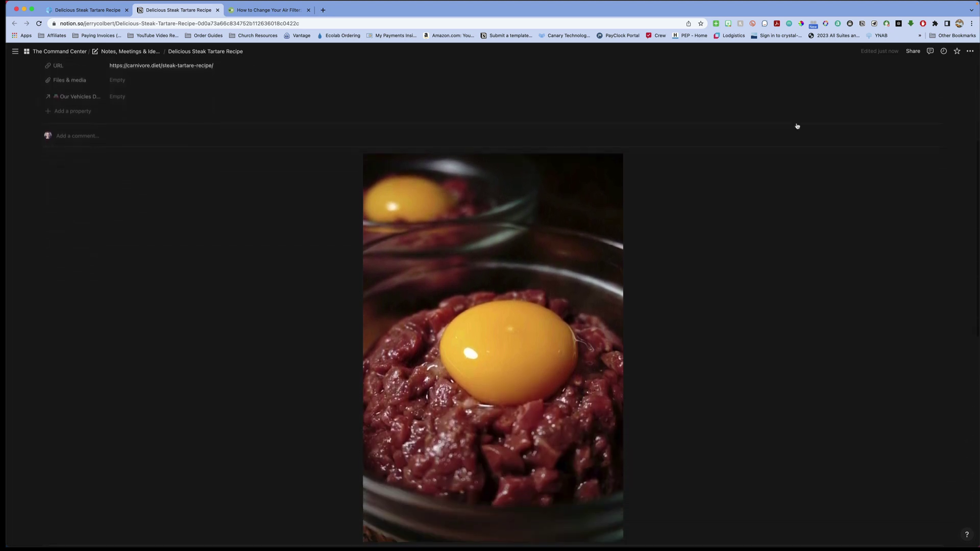
{"action": "scroll", "coordinate": [588, 154], "scroll_direction": "down", "scroll_amount": 3}
{"action": "scroll", "coordinate": [588, 154], "scroll_direction": "down", "scroll_amount": 6}
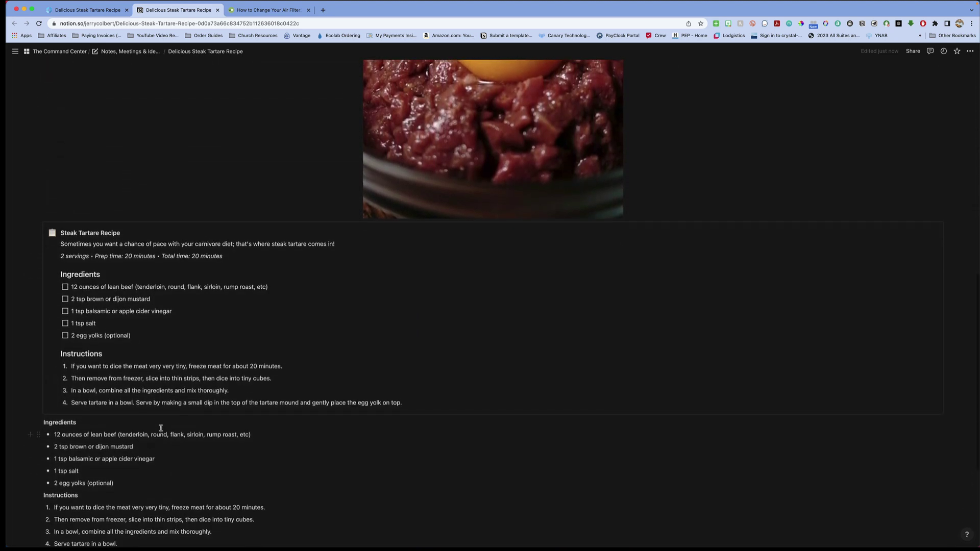
{"action": "scroll", "coordinate": [154, 379], "scroll_direction": "up", "scroll_amount": 5}
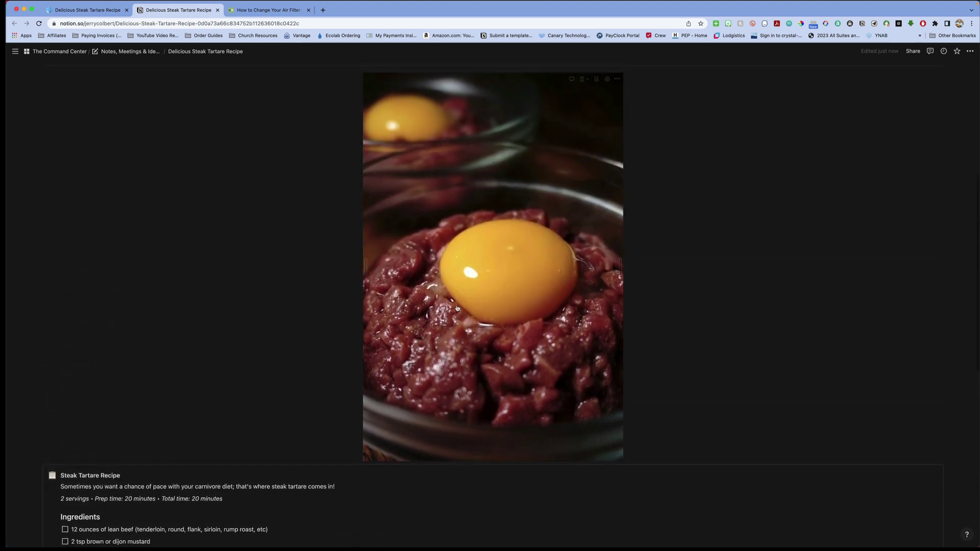
{"action": "scroll", "coordinate": [541, 270], "scroll_direction": "up", "scroll_amount": 4}
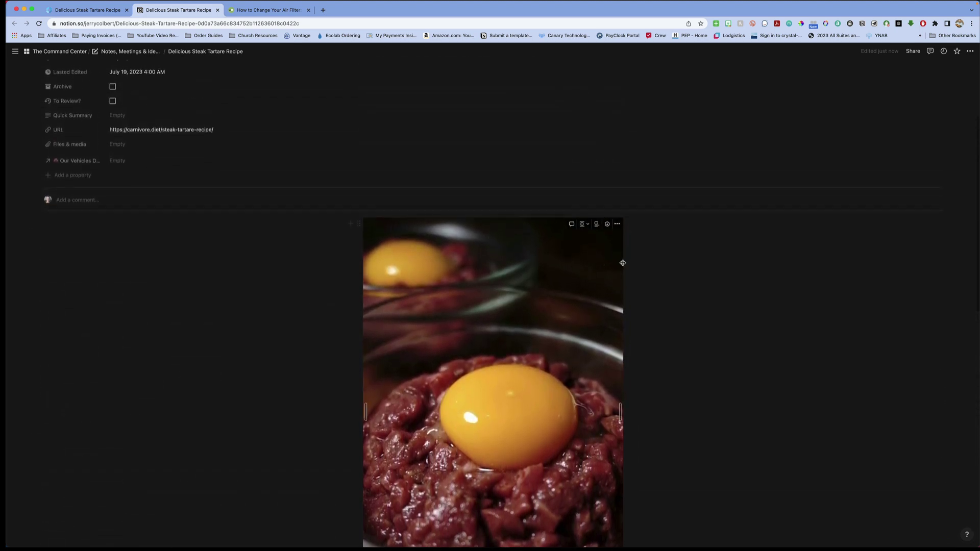
{"action": "left_click", "coordinate": [584, 226]}
{"action": "left_click", "coordinate": [574, 236]}
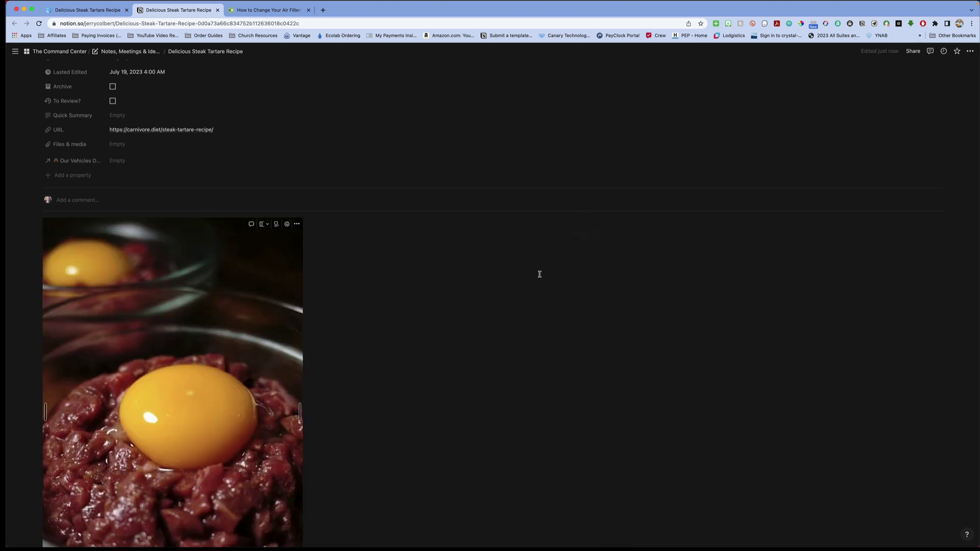
{"action": "scroll", "coordinate": [540, 274], "scroll_direction": "down", "scroll_amount": 3}
{"action": "scroll", "coordinate": [540, 274], "scroll_direction": "down", "scroll_amount": 7}
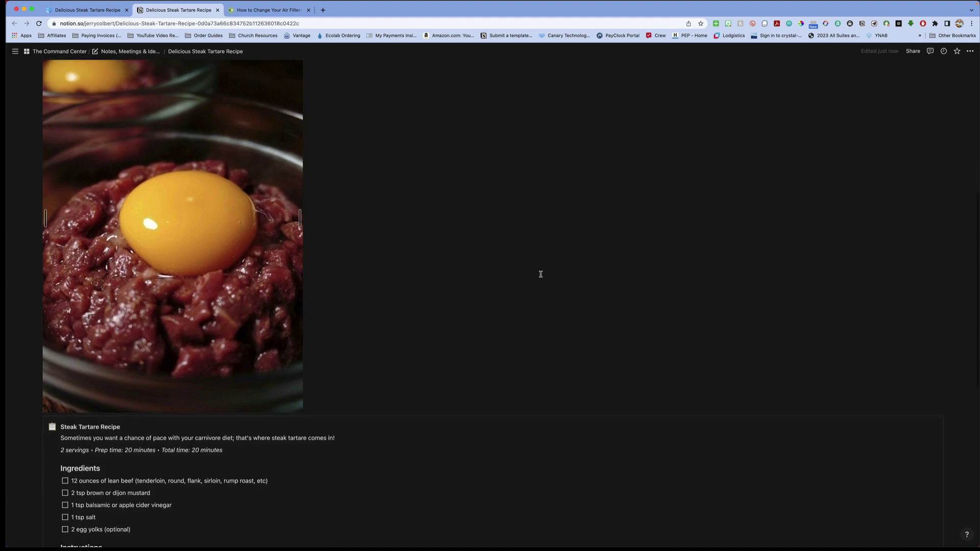
{"action": "scroll", "coordinate": [540, 274], "scroll_direction": "down", "scroll_amount": 2}
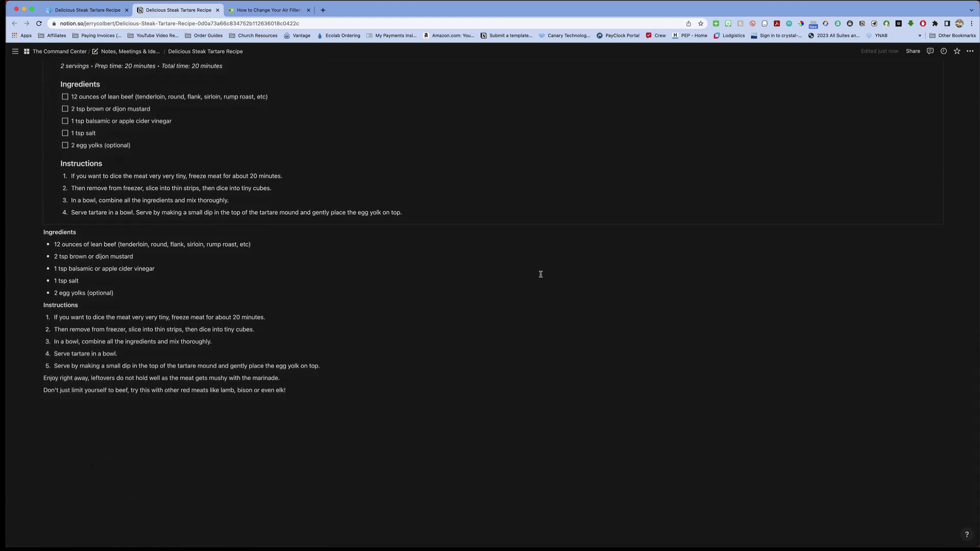
{"action": "scroll", "coordinate": [540, 274], "scroll_direction": "up", "scroll_amount": 15}
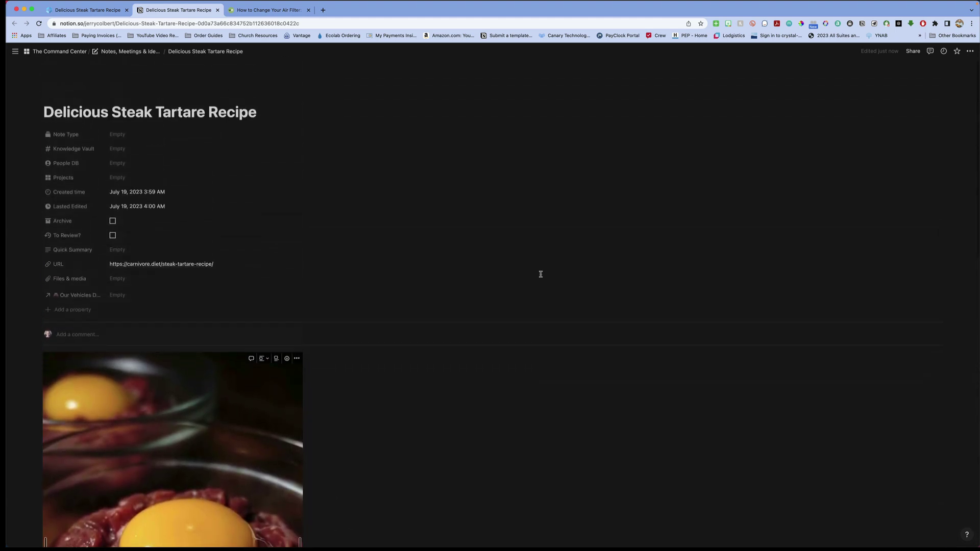
Set Note Type to Standard and link Nutrition & Diet in Knowledge Vault
{"action": "left_click", "coordinate": [120, 136]}
{"action": "left_click", "coordinate": [132, 158]}
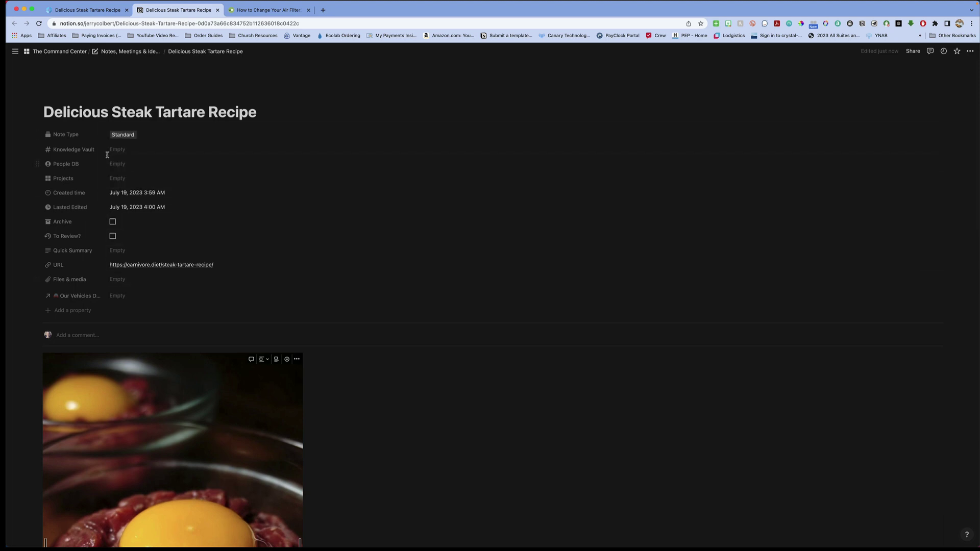
{"action": "left_click", "coordinate": [119, 150]}
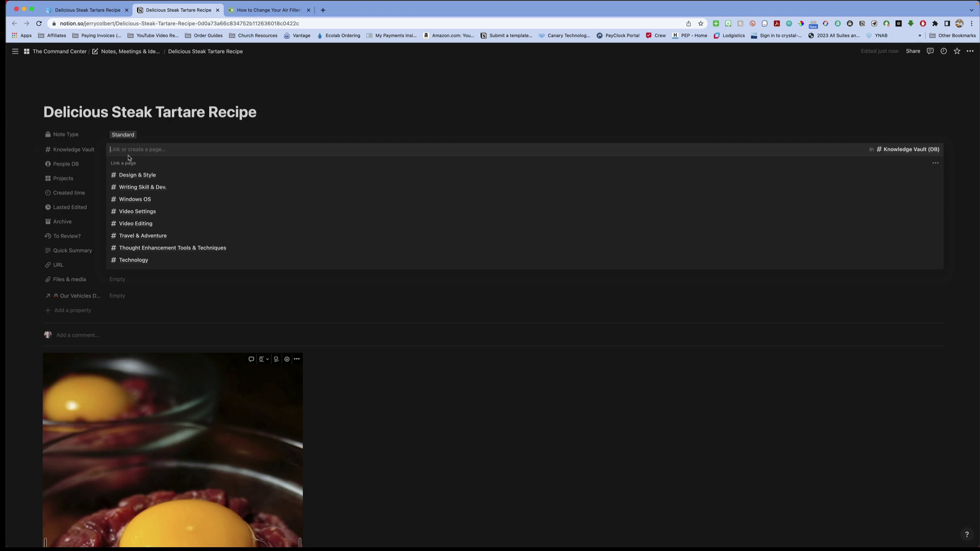
{"action": "type", "text": "food"}
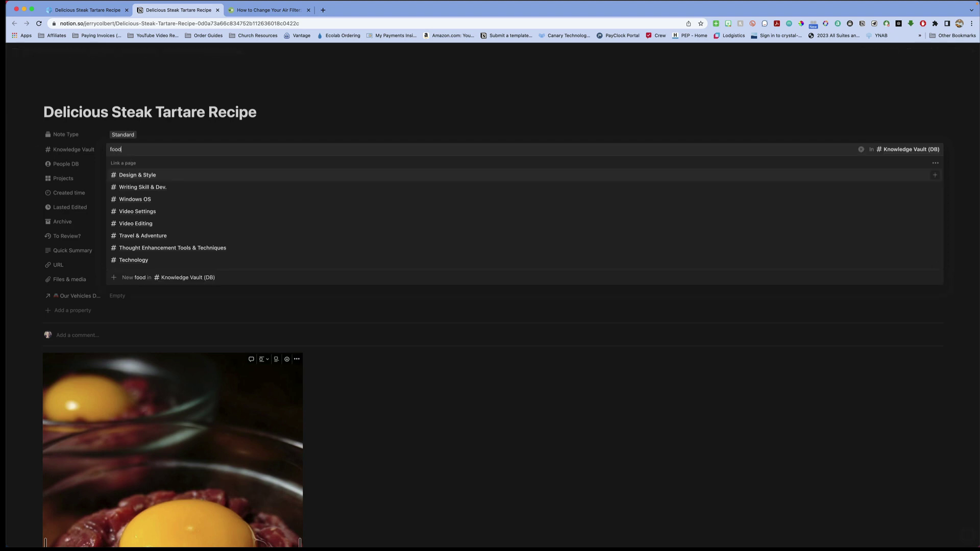
{"action": "key", "text": "BackSpace"}
{"action": "key", "text": "BackSpace"}
{"action": "key", "text": "BackSpace"}
{"action": "key", "text": "BackSpace"}
{"action": "type", "text": "diet"}
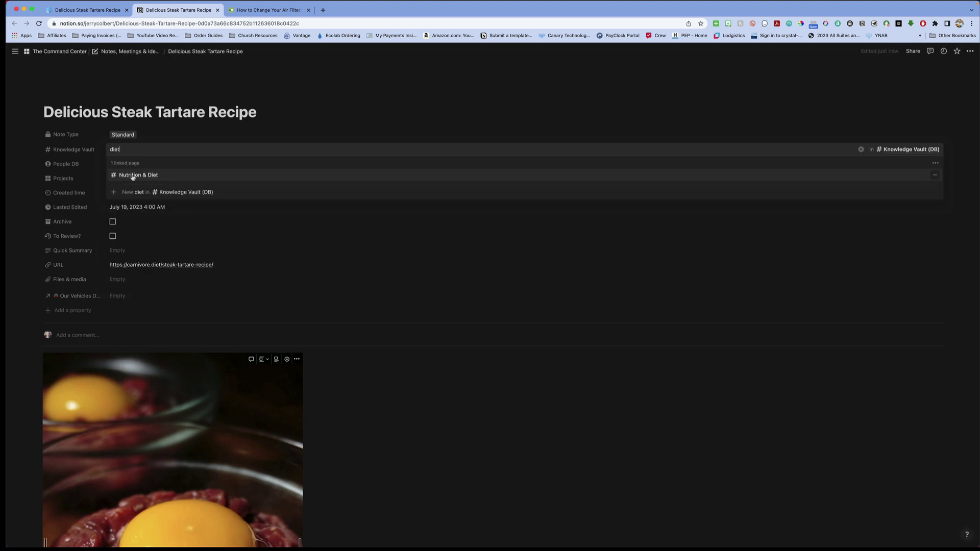
{"action": "key", "text": "Return"}
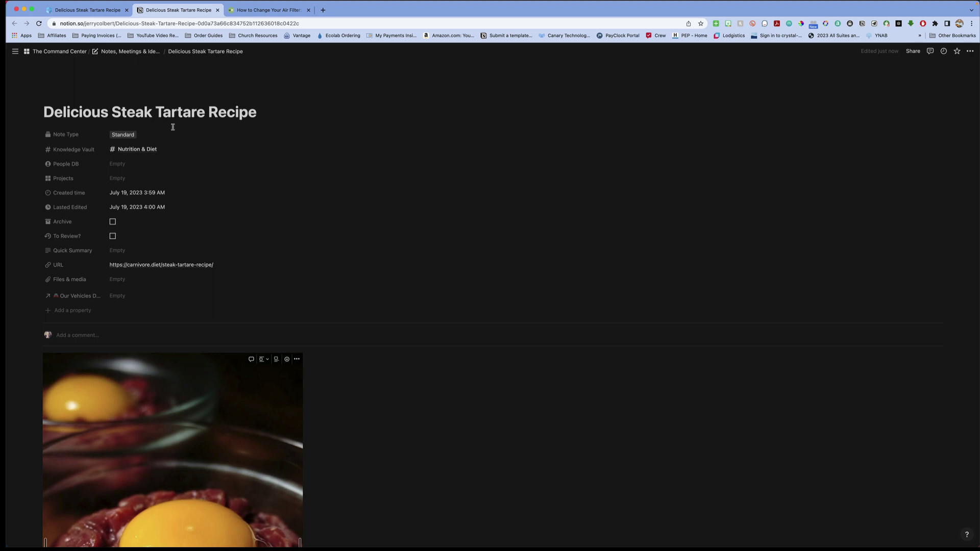
Enter 'For the Carnivore Diet' as the Quick Summary
{"action": "left_click", "coordinate": [131, 251]}
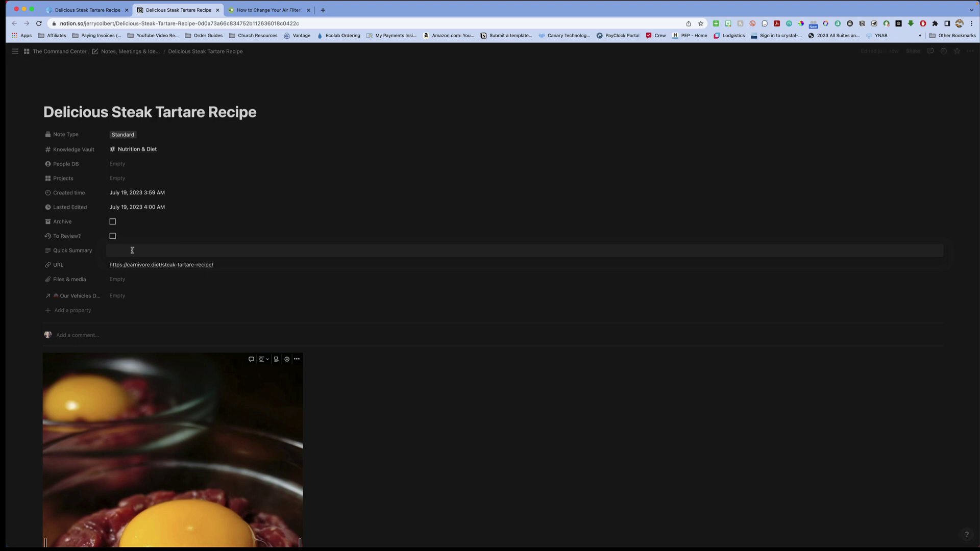
{"action": "type", "text": "For the Ca"}
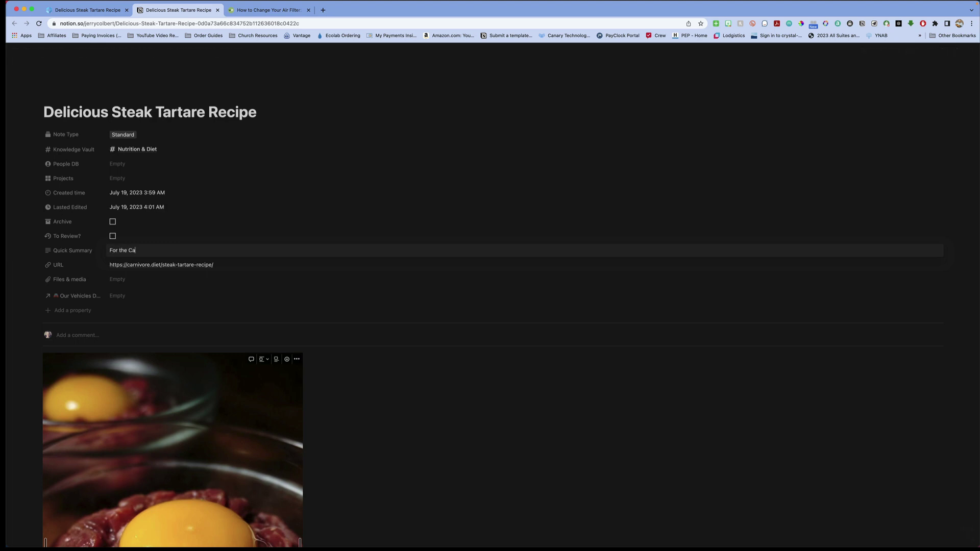
{"action": "type", "text": "rnivore Diet"}
{"action": "left_click", "coordinate": [214, 210]}
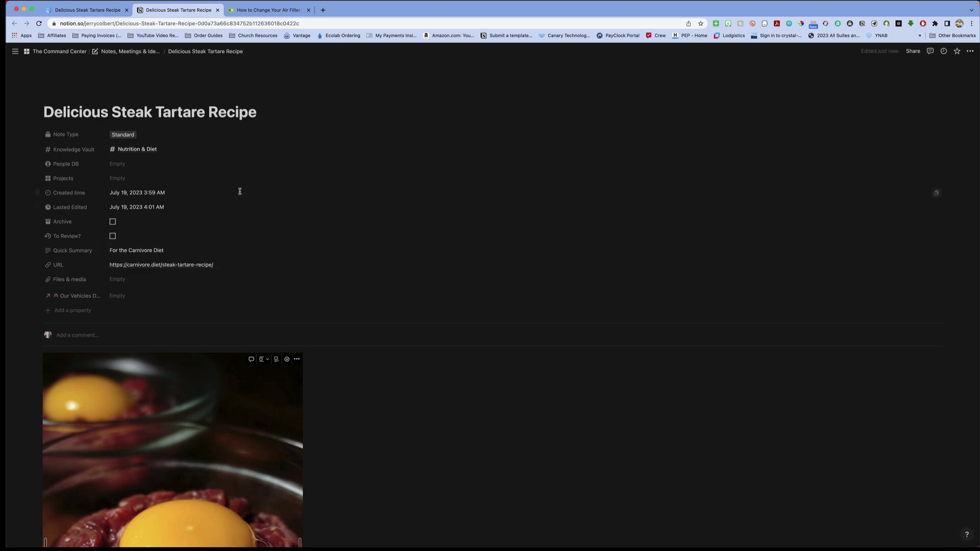